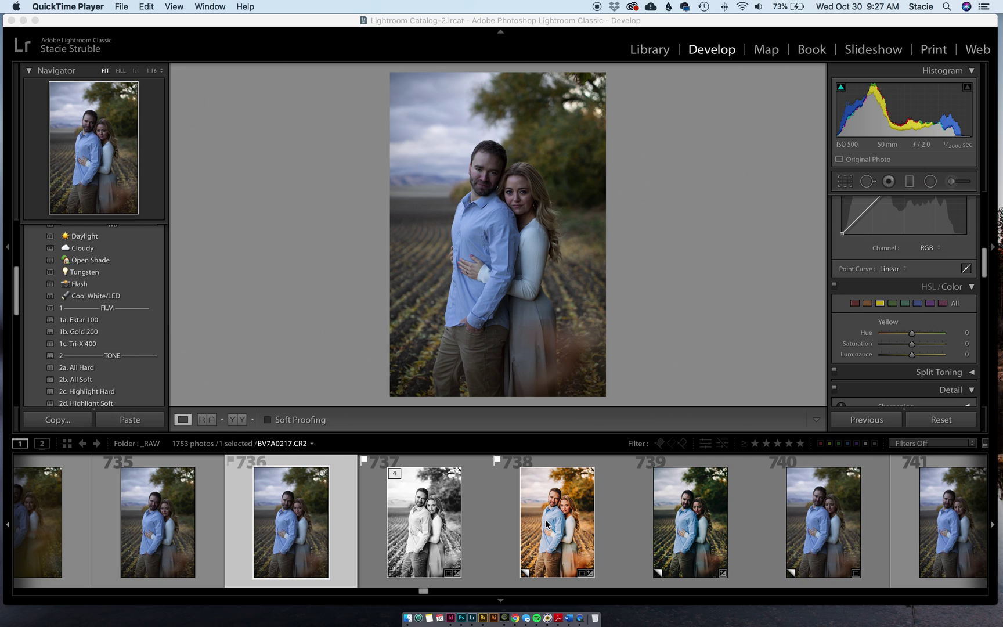
View the finished color edit of photo 738 and return to the unedited photo 736.
left_click(572, 522)
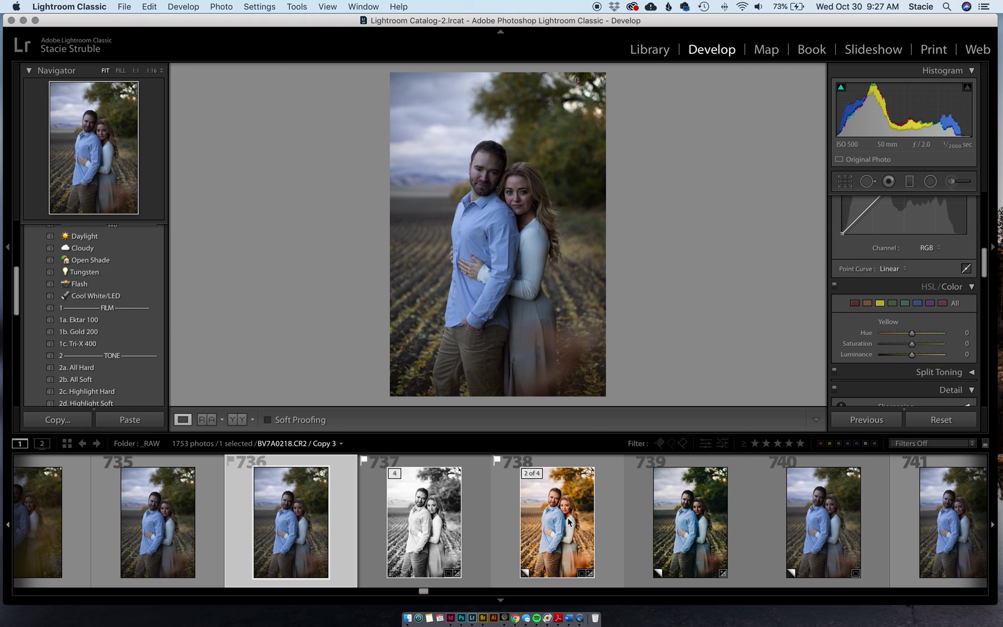
left_click(568, 520)
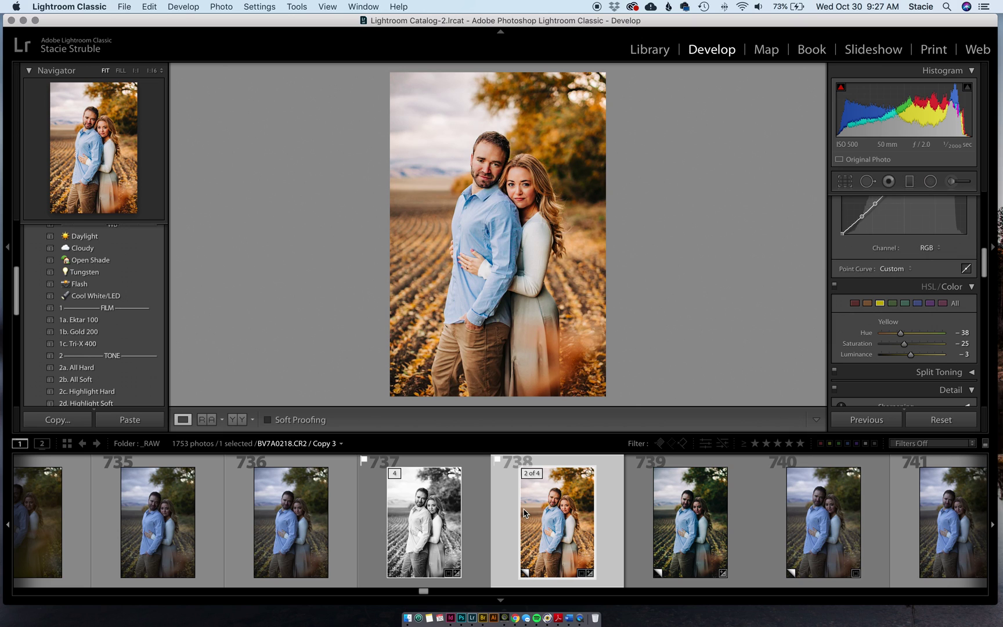
left_click(319, 530)
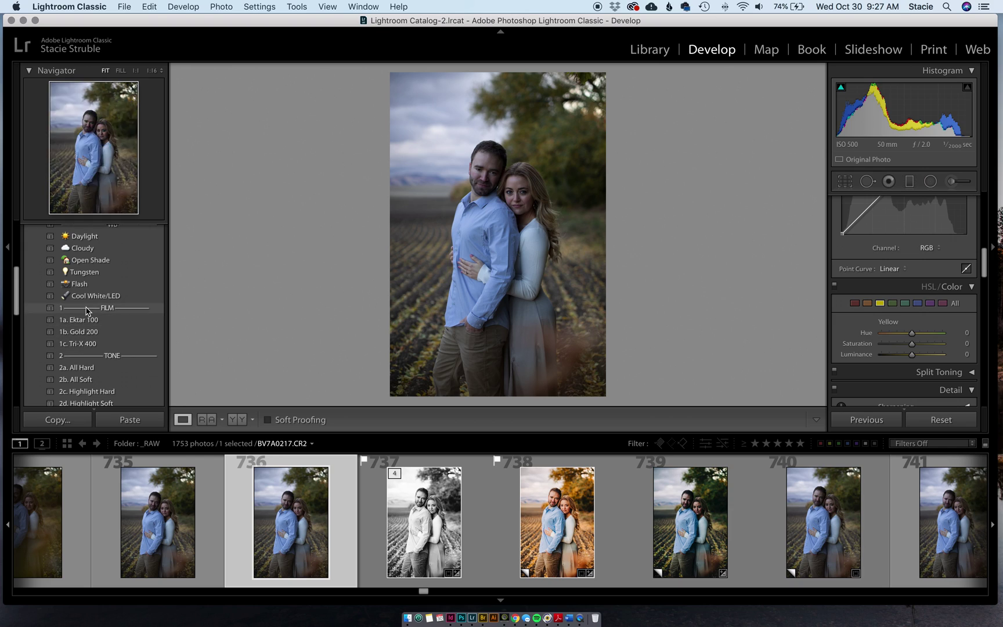
Apply the 1a. Ektar 100 film preset from Mastin Labs Kodak Everyday Original to the selected photo.
scroll(76, 272, "up", 4)
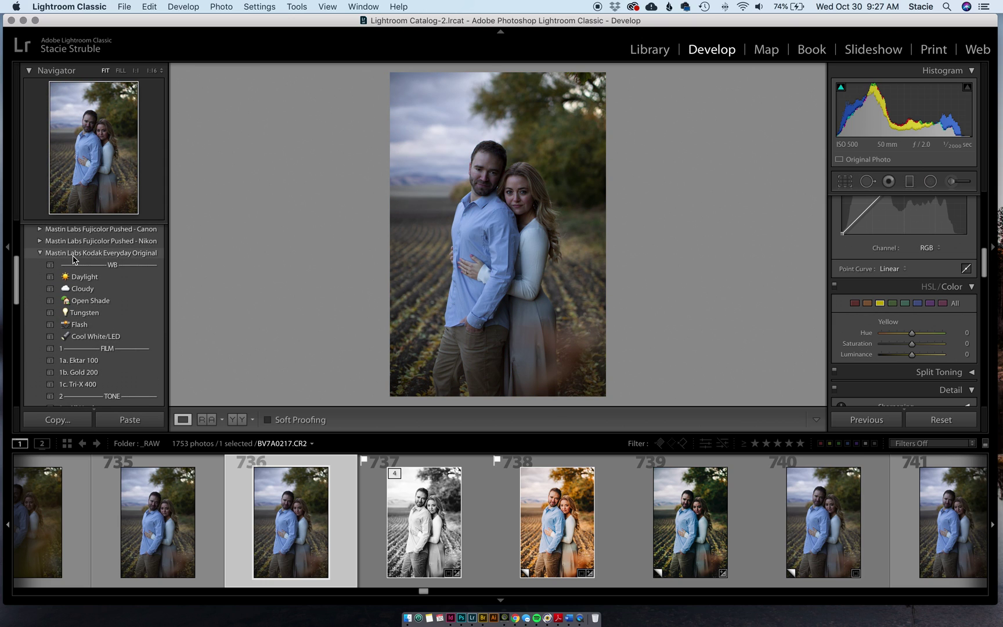
scroll(73, 258, "down", 2)
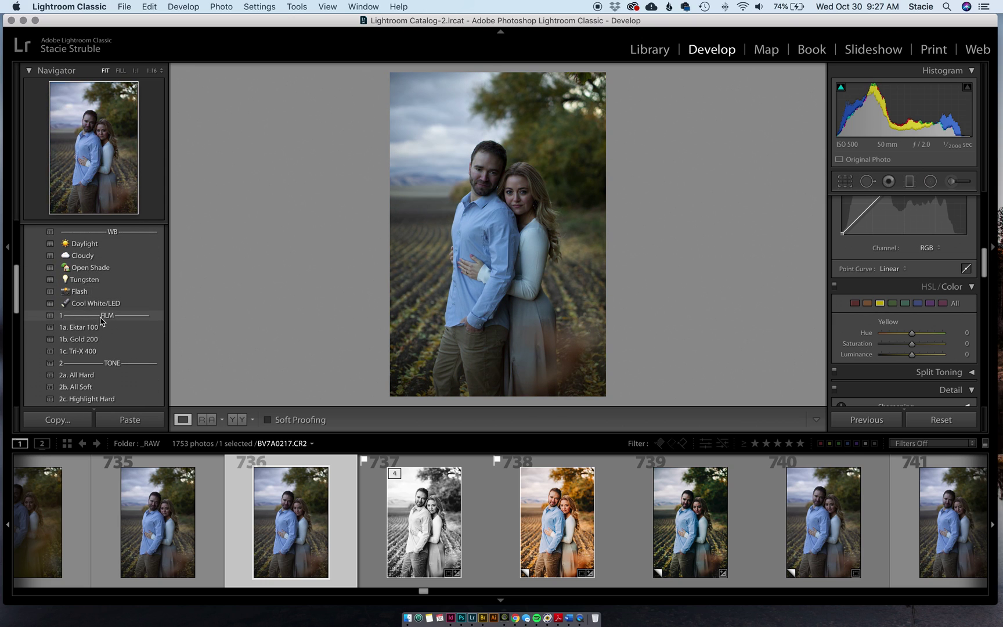
left_click(111, 327)
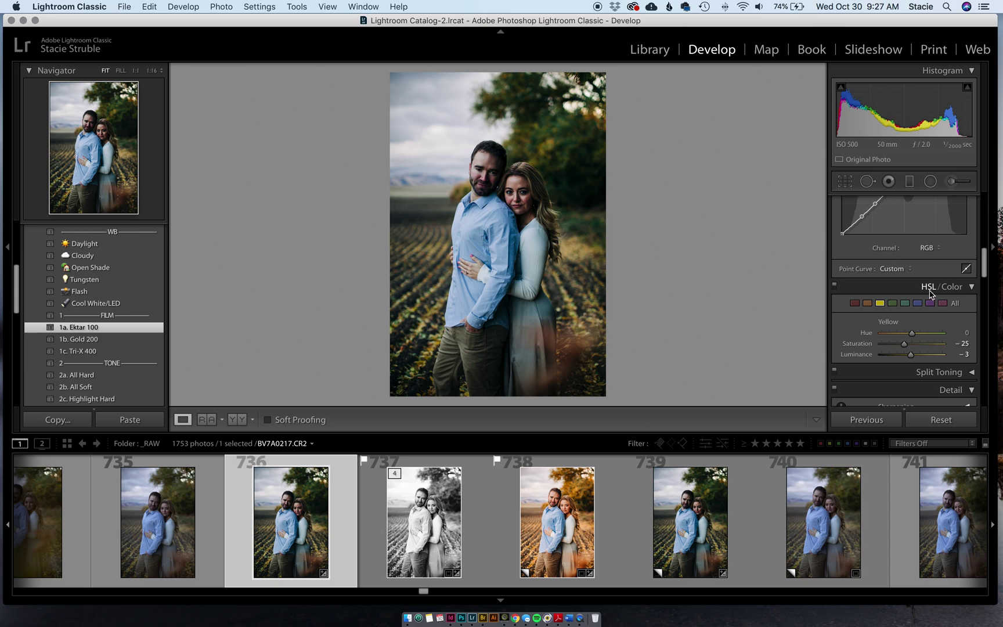
Brighten and warm the photo by setting exposure to +0.45 and temperature to 8,931.
scroll(924, 307, "up", 10)
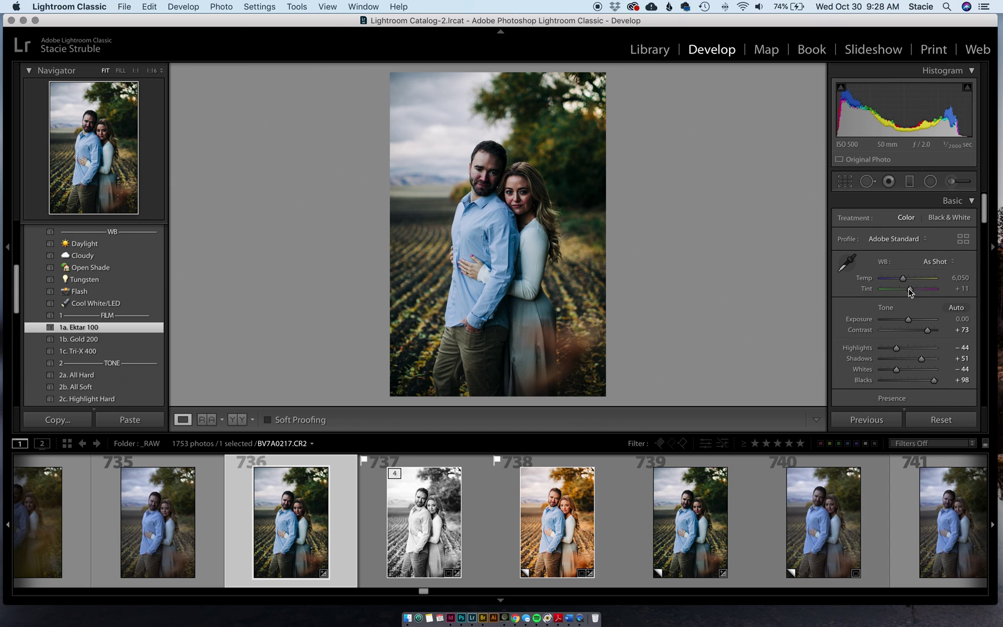
left_click_drag(909, 323, 910, 323)
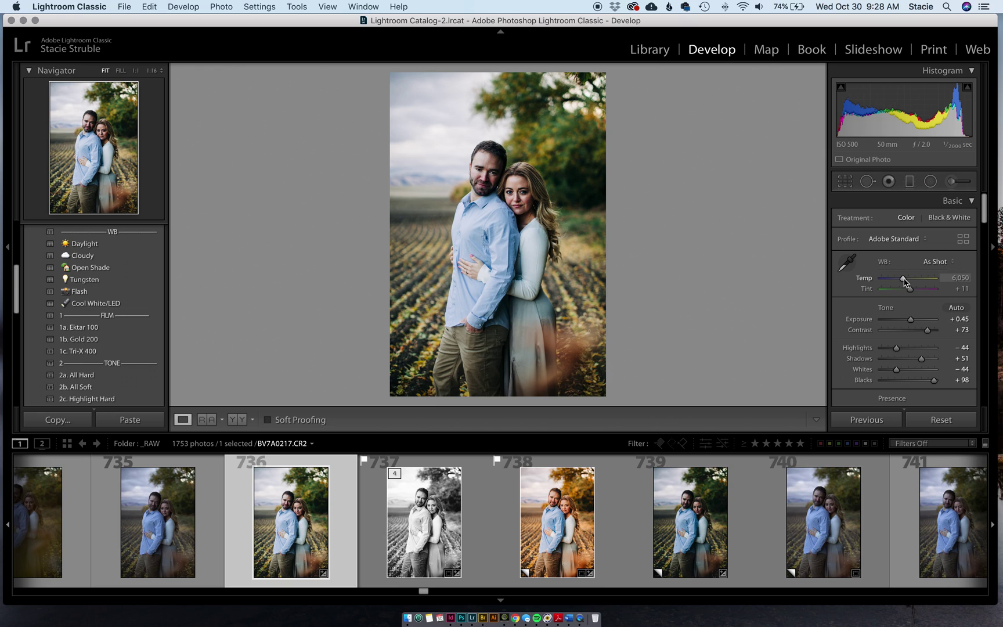
left_click_drag(903, 281, 916, 283)
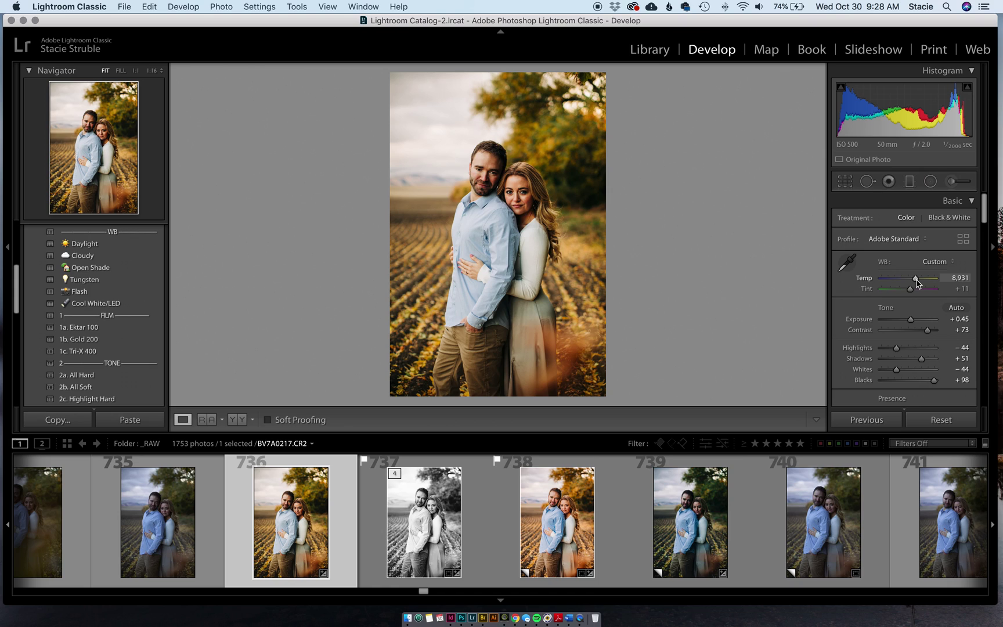
Set the photo's tint to +21 and its contrast to +49.
scroll(909, 290, "down", 1)
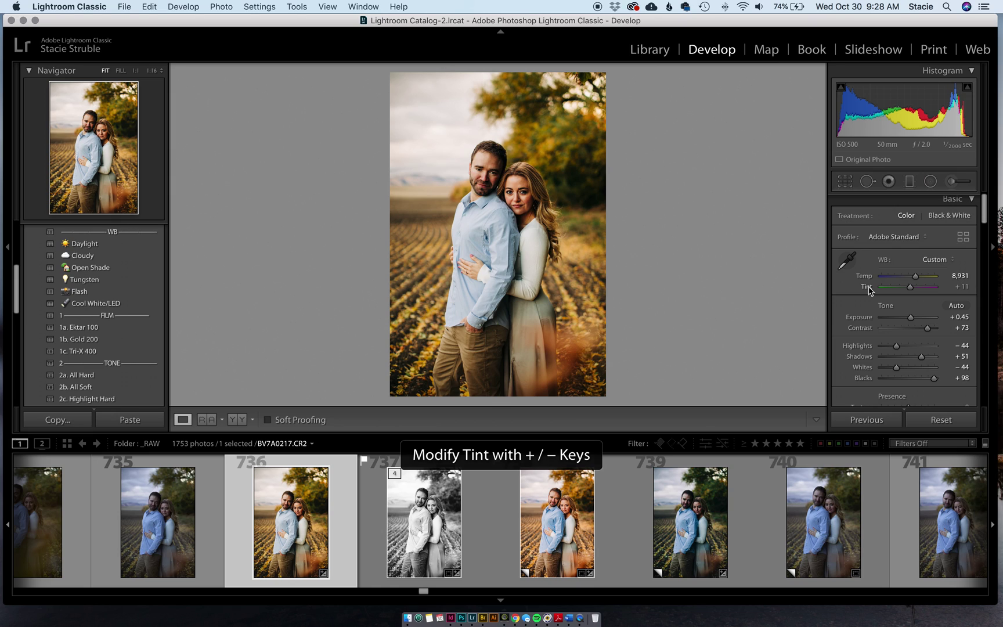
key("plus")
key("plus")
key("plus")
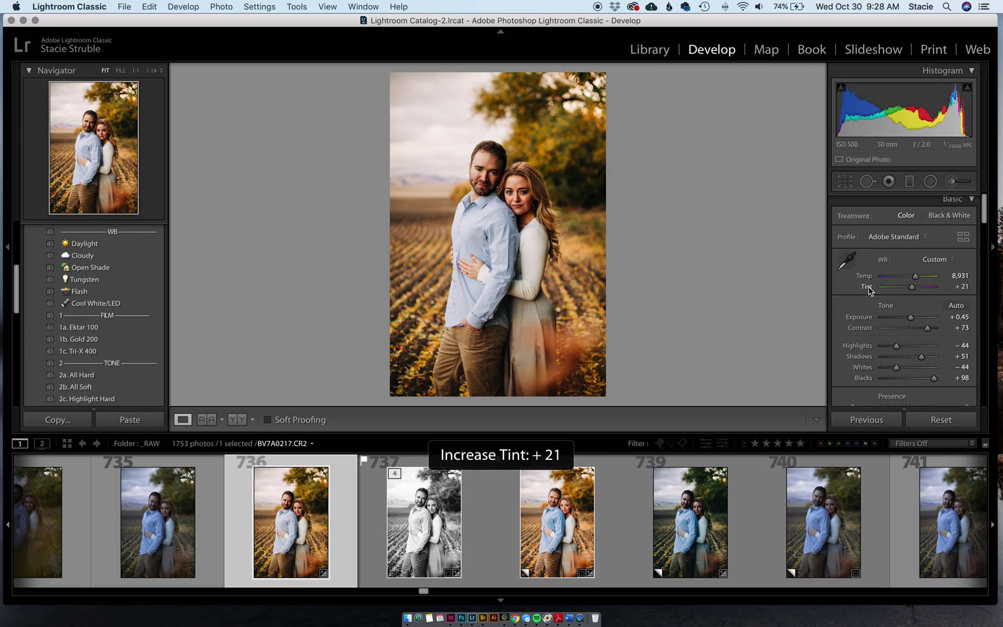
key("minus")
key("minus")
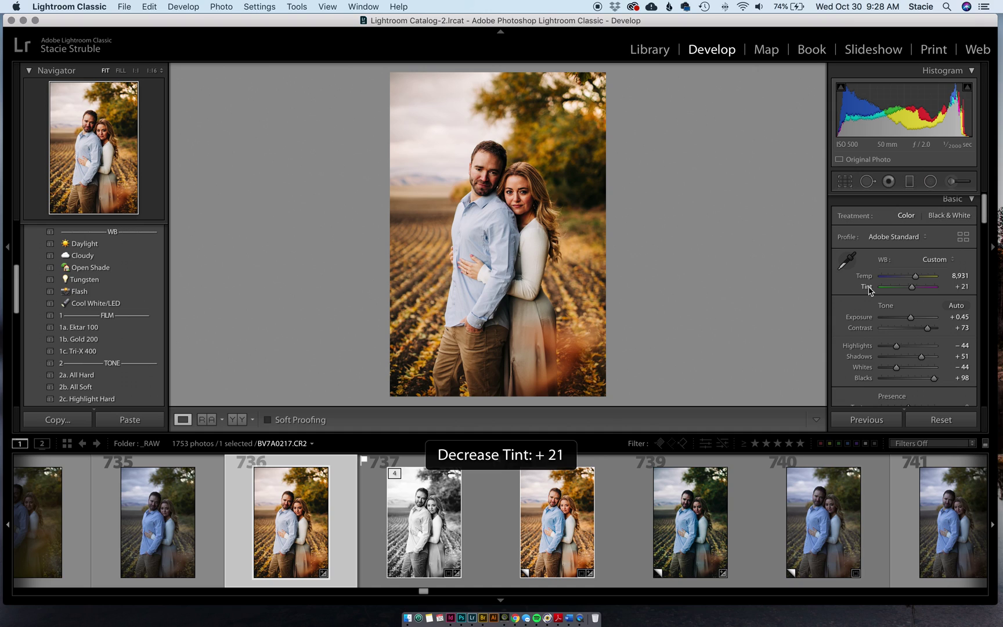
key("plus")
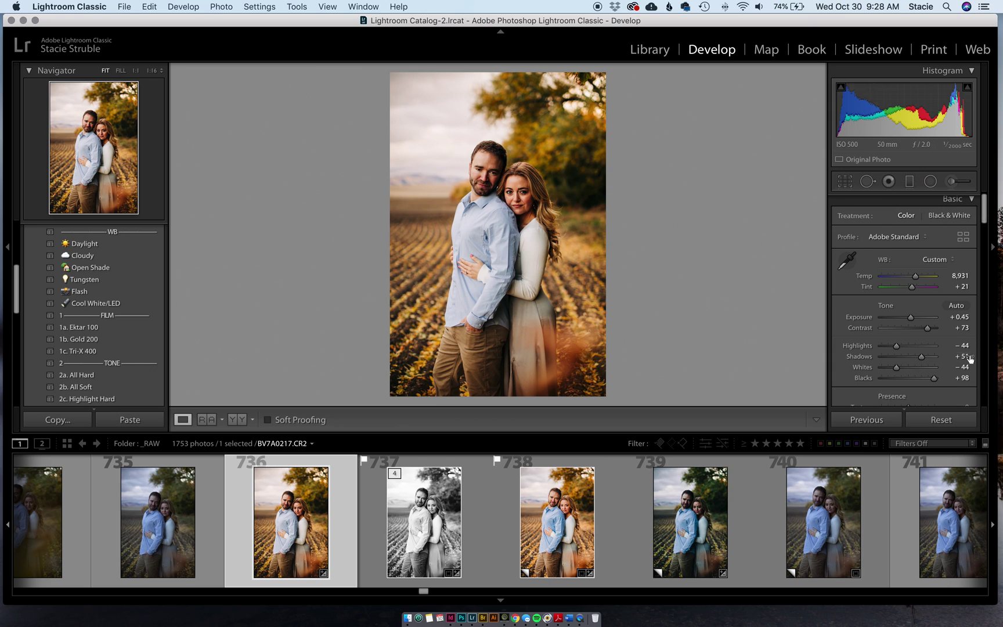
mouse_move(927, 328)
left_mouse_down()
mouse_move(917, 329)
mouse_move(930, 336)
left_mouse_up()
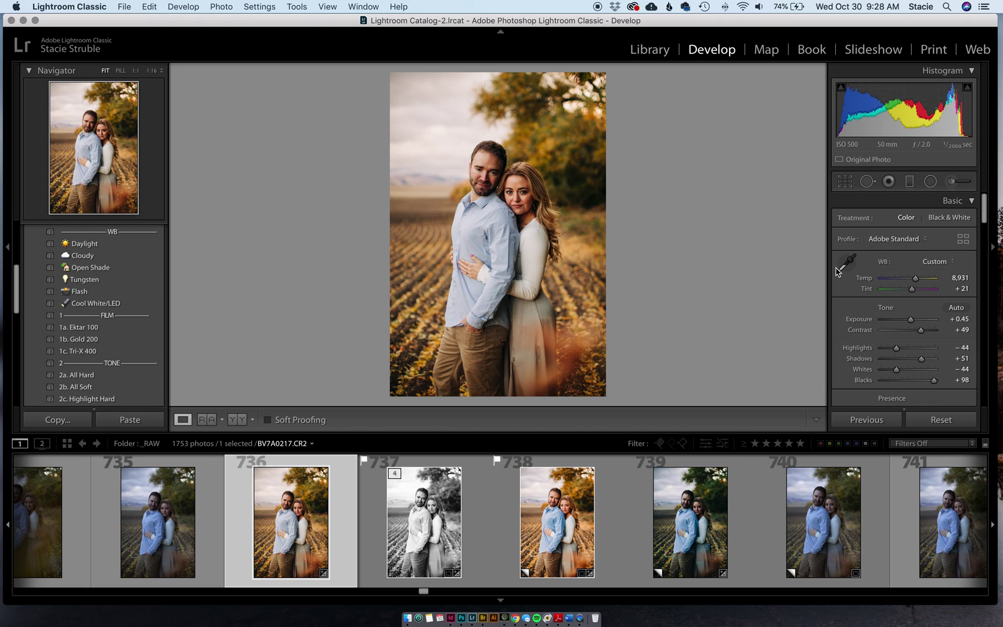
Set the yellow color range to hue -34, saturation -10 and luminance -2.
scroll(927, 354, "down", 4)
scroll(913, 328, "down", 2)
scroll(912, 327, "down", 8)
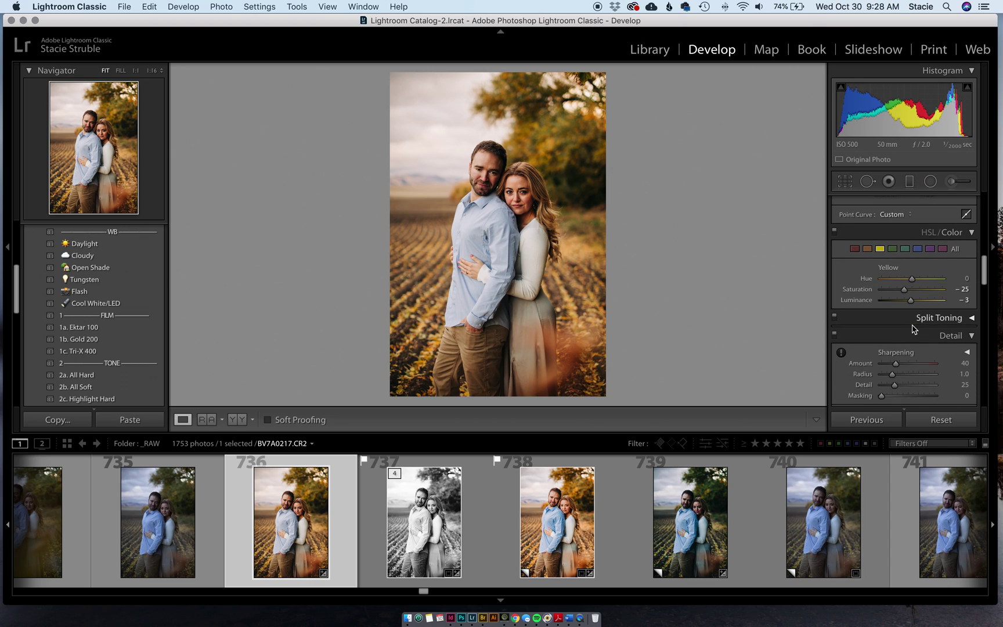
left_click(880, 251)
left_click(881, 251)
left_click_drag(912, 279, 892, 279)
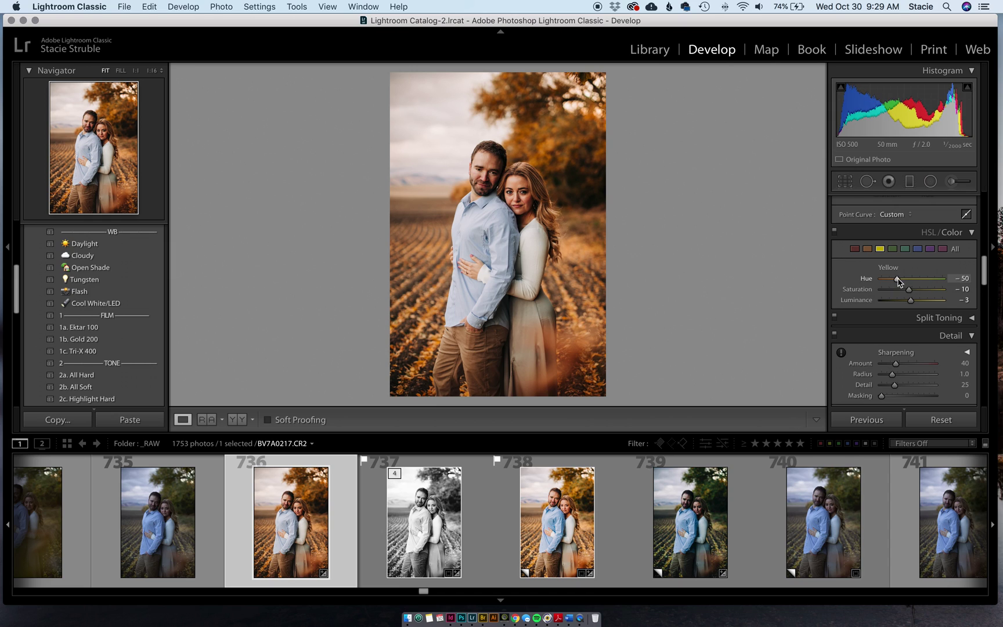
left_click_drag(911, 299, 910, 299)
Set the blue color range to hue +3, saturation -4 and luminance -32, and compare the edit with the original photo.
left_click(917, 248)
mouse_move(909, 304)
left_mouse_down()
mouse_move(900, 293)
mouse_move(912, 294)
left_mouse_up()
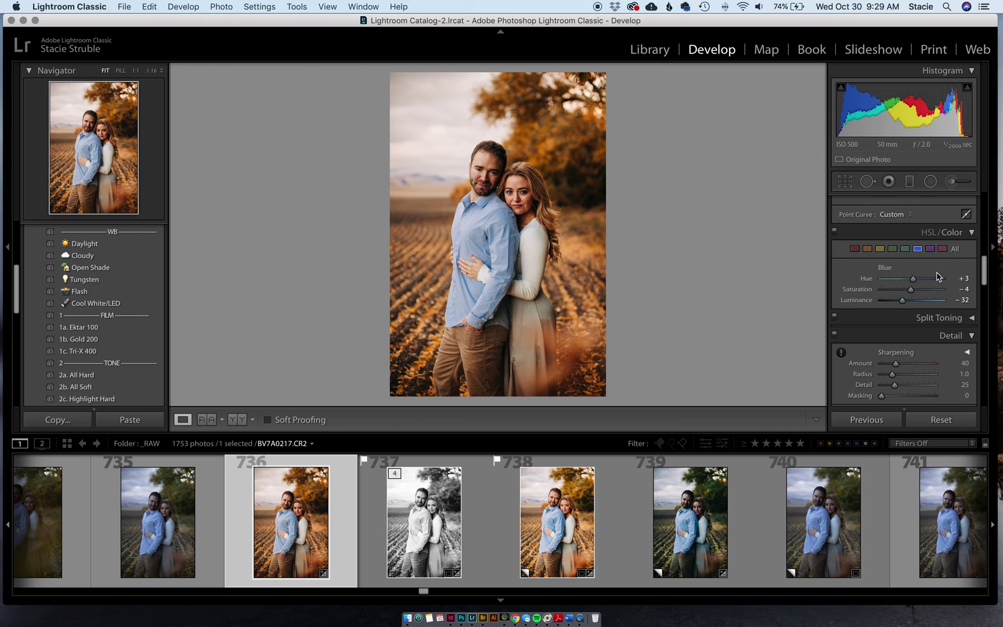
key("backslash")
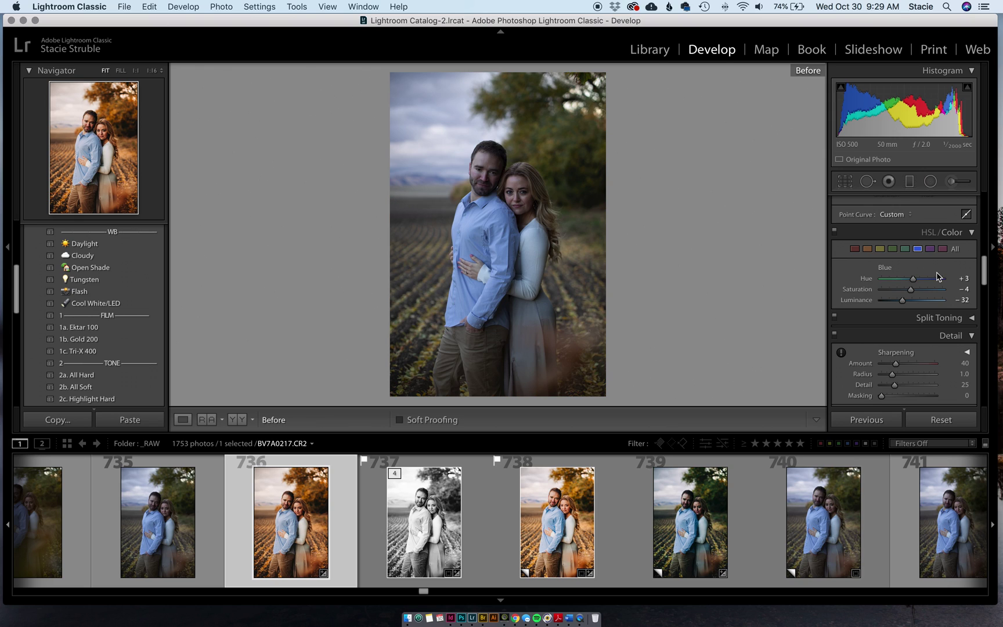
key("backslash")
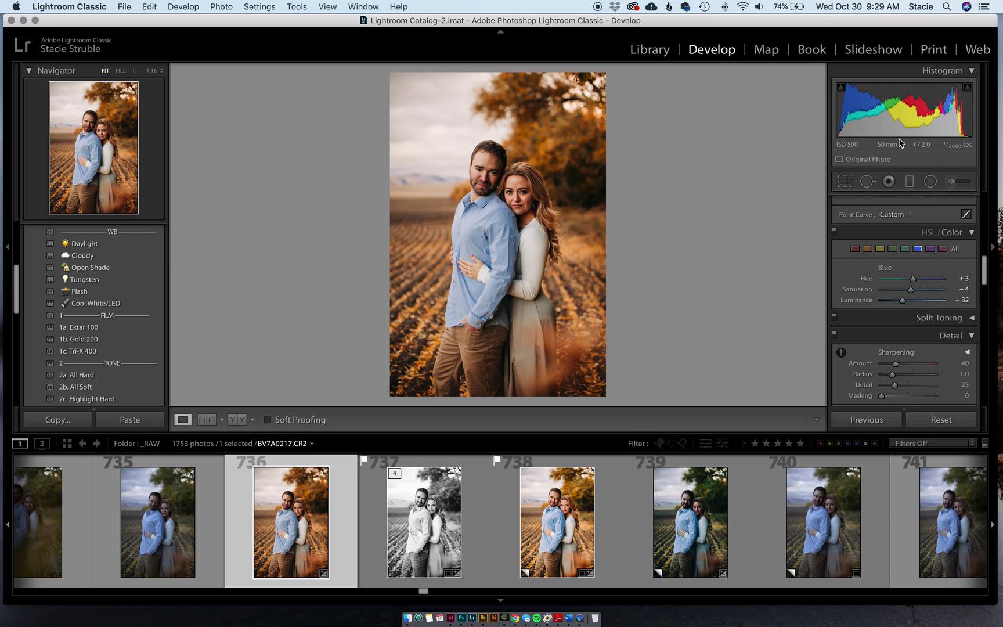
Add a slightly tilted radial filter around the couple's faces and upper bodies with its exposure set to 0.25.
left_click(930, 181)
left_click_drag(490, 209, 560, 328)
left_click_drag(480, 204, 502, 226)
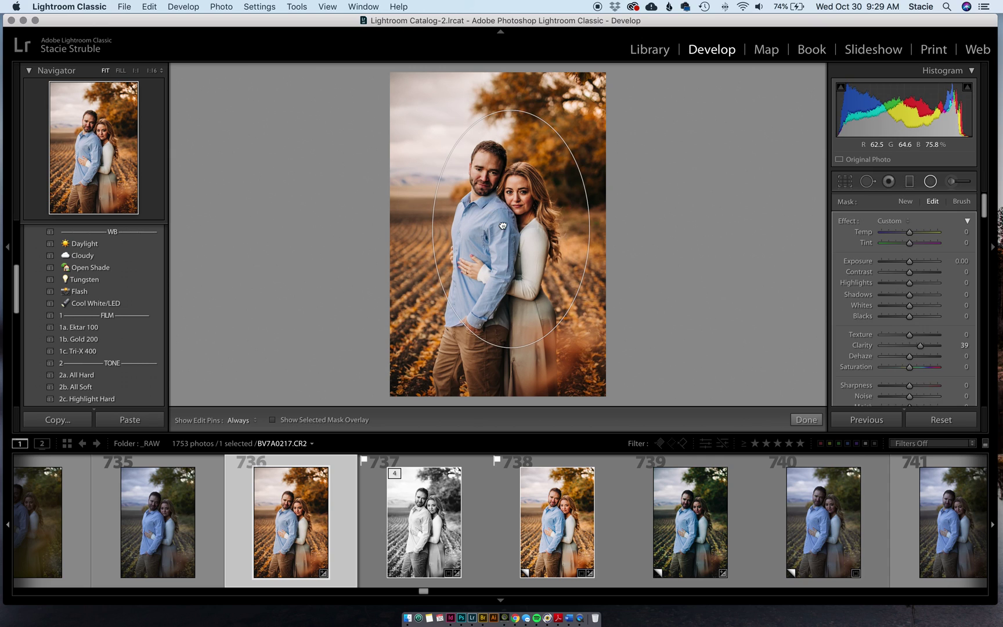
left_click_drag(512, 104, 497, 107)
left_click_drag(516, 233, 517, 231)
left_click_drag(904, 261, 912, 263)
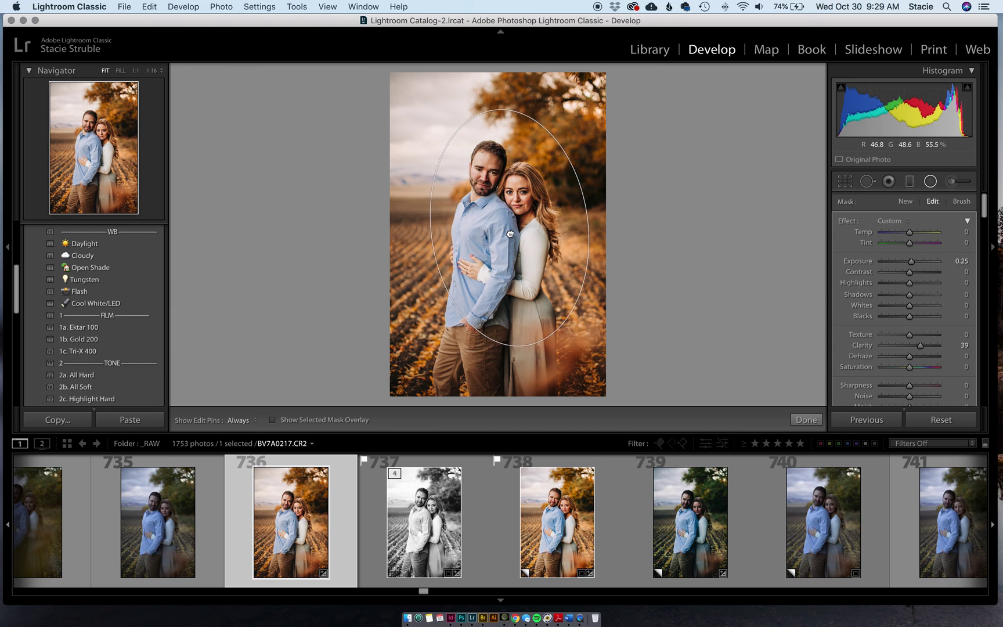
left_click(805, 419)
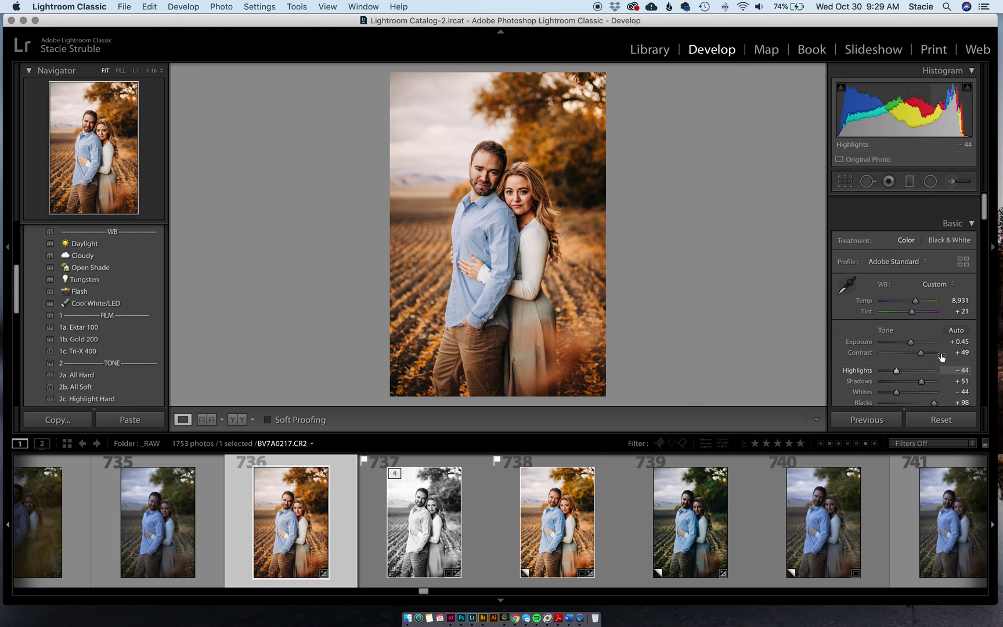
Set the yellow saturation to +6 and compare the edit with the original photo.
scroll(923, 307, "down", 2)
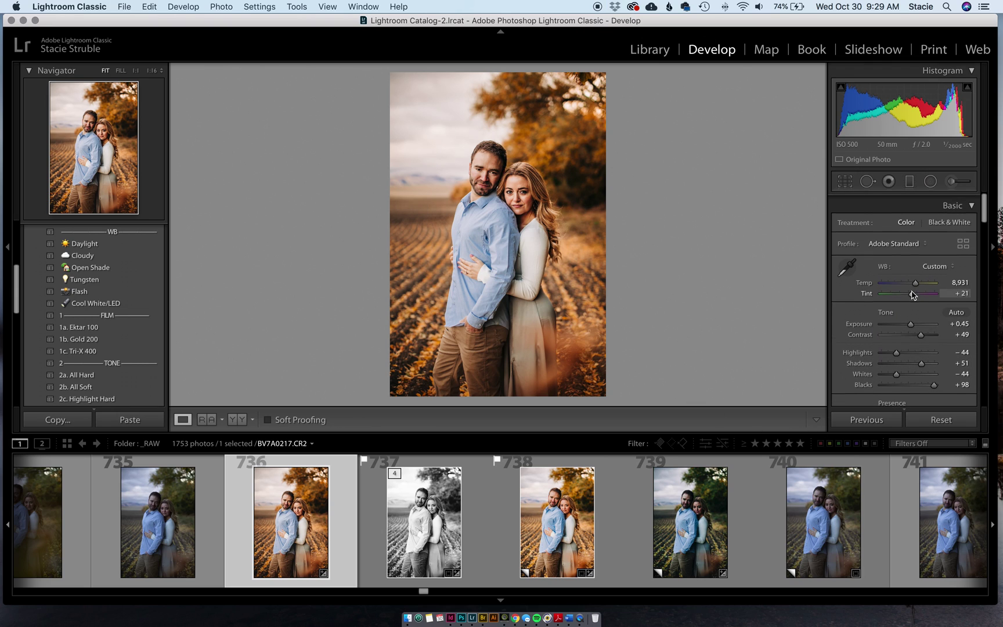
scroll(908, 290, "down", 10)
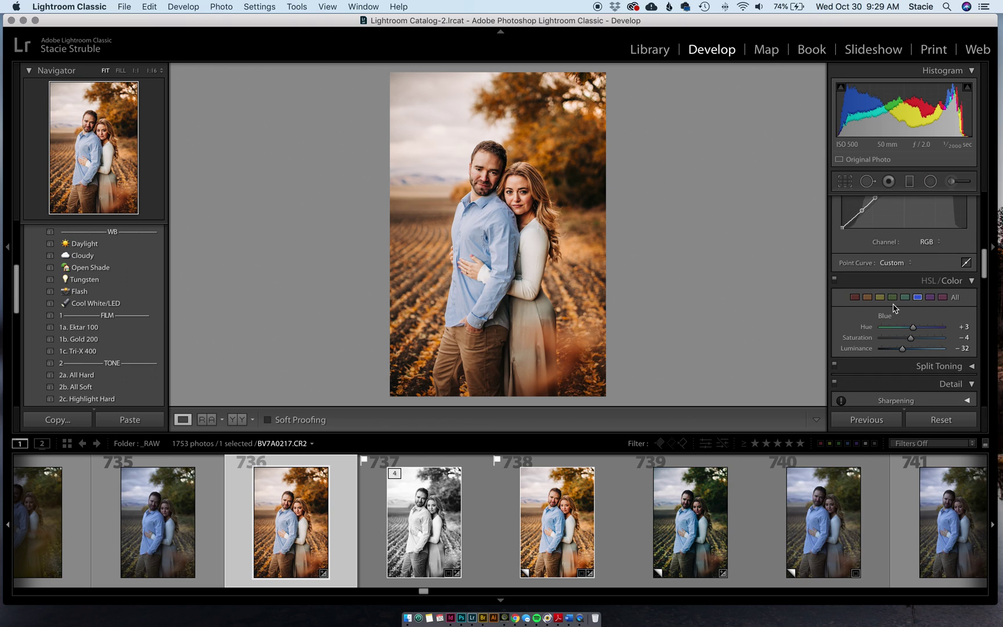
left_click(867, 296)
left_click(880, 297)
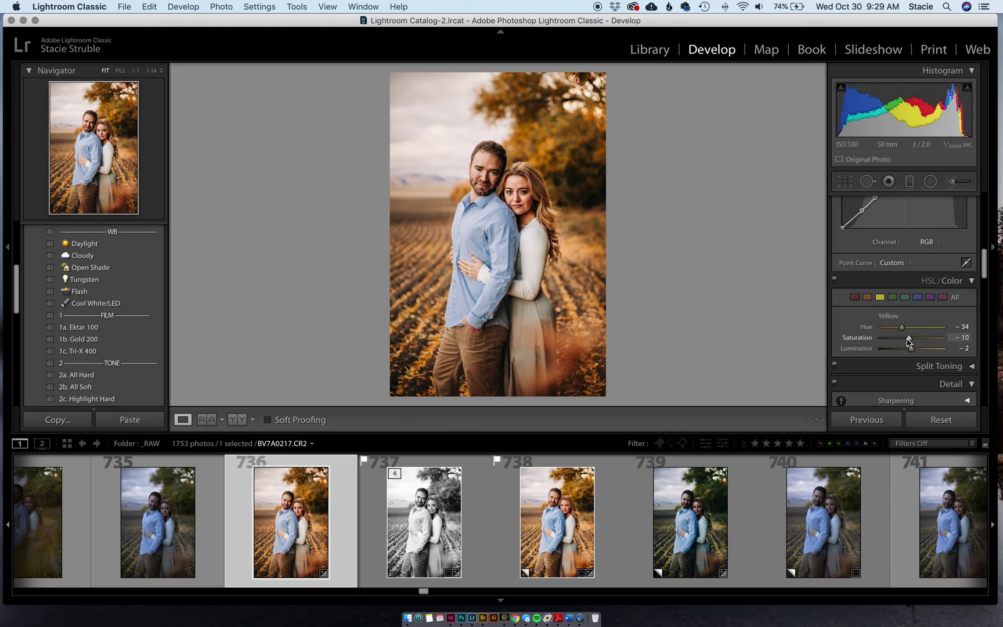
left_click_drag(906, 338, 911, 339)
key("backslash")
key("backslash")
Paint a new adjustment brush mask over the woman's face at 1:1 zoom with the mask overlay shown.
left_click(519, 209)
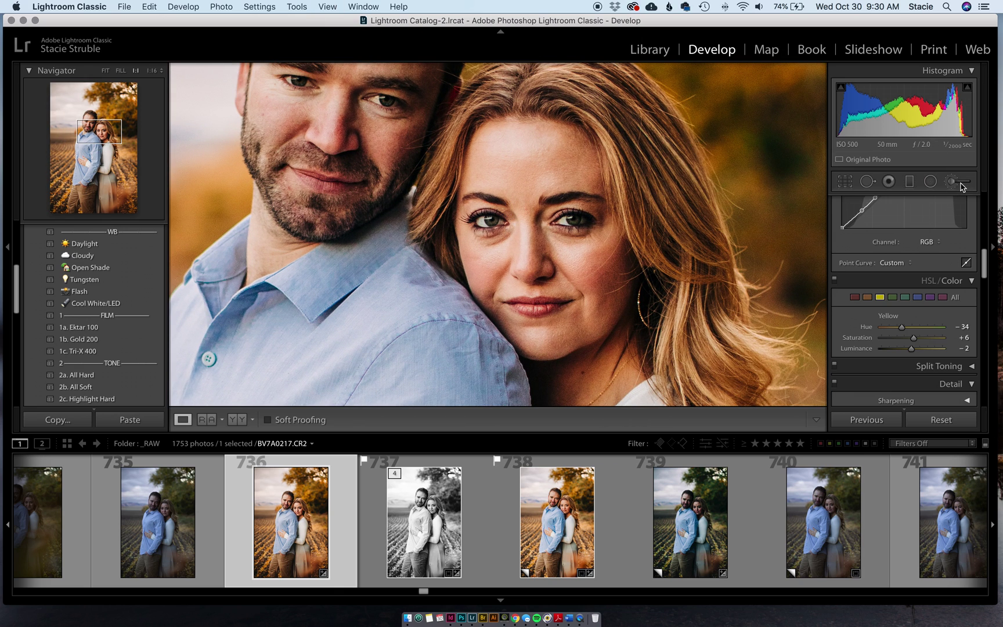
left_click(957, 184)
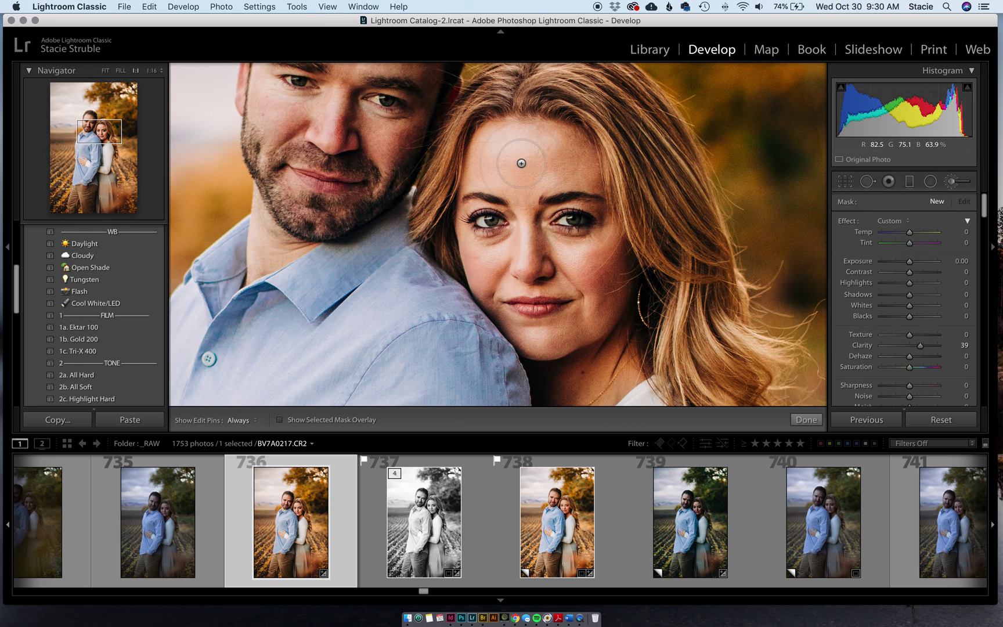
mouse_move(516, 159)
left_mouse_down()
mouse_move(518, 147)
mouse_move(526, 151)
left_mouse_up()
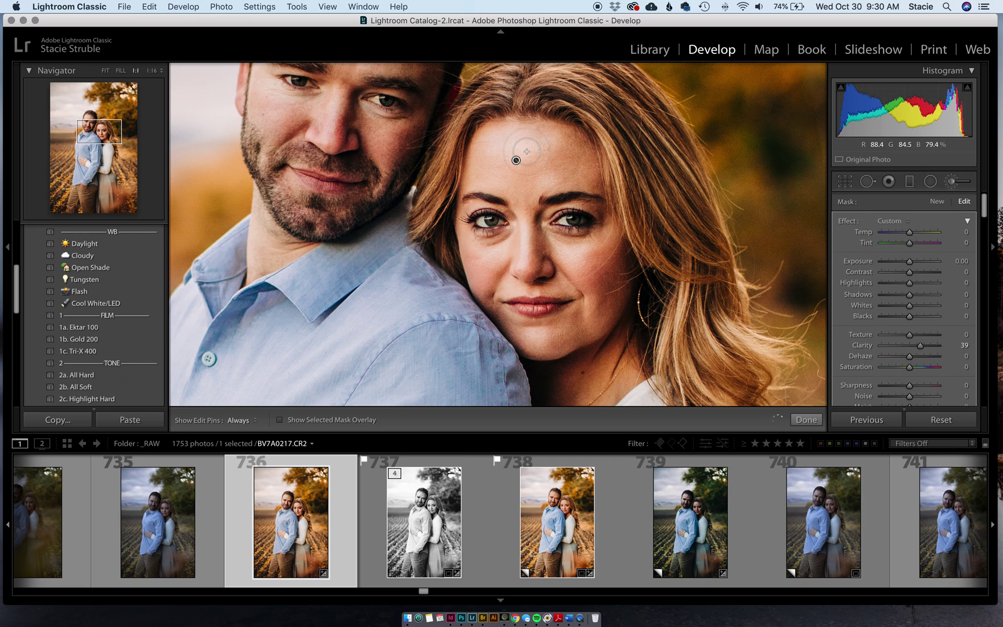
key("o")
key("h")
mouse_move(543, 142)
left_mouse_down()
mouse_move(499, 148)
mouse_move(556, 144)
mouse_move(576, 167)
mouse_move(576, 150)
mouse_move(548, 132)
mouse_move(509, 133)
mouse_move(480, 154)
mouse_move(478, 171)
mouse_move(533, 180)
mouse_move(531, 255)
mouse_move(522, 197)
mouse_move(526, 255)
mouse_move(585, 243)
mouse_move(544, 243)
mouse_move(597, 243)
mouse_move(605, 284)
mouse_move(570, 260)
mouse_move(598, 279)
mouse_move(601, 298)
mouse_move(585, 312)
mouse_move(605, 299)
mouse_move(546, 337)
mouse_move(525, 278)
left_mouse_up()
key("h")
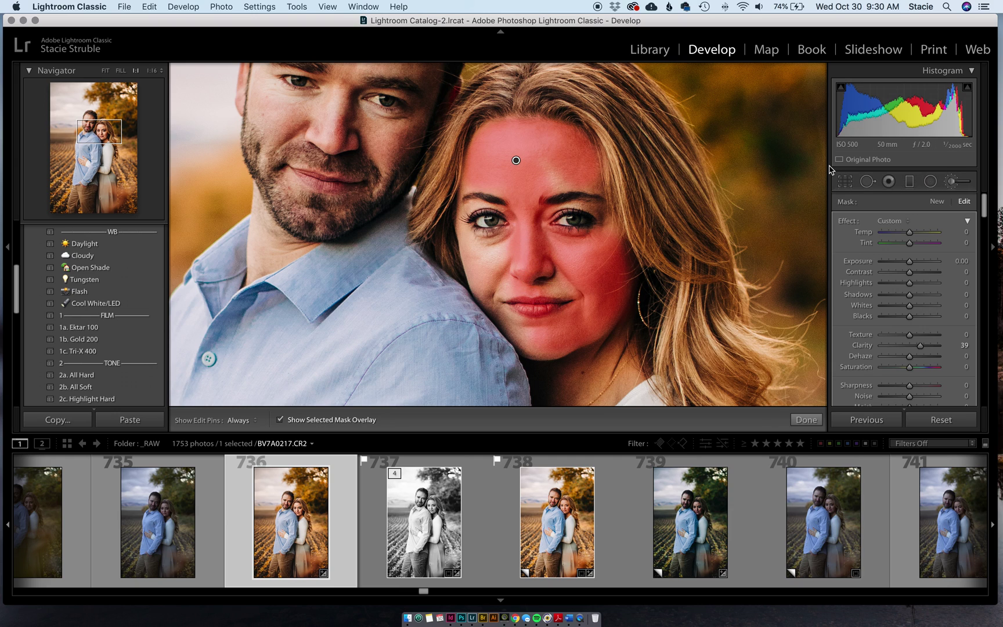
Undo the last two brush actions and repaint the mask over the woman's forehead, nose, cheeks and eye area.
key("super+z")
key("super+z")
key("h")
mouse_move(532, 154)
left_mouse_down()
mouse_move(495, 152)
mouse_move(565, 157)
mouse_move(577, 170)
mouse_move(519, 198)
mouse_move(525, 255)
mouse_move(531, 241)
mouse_move(585, 242)
mouse_move(602, 264)
mouse_move(597, 294)
mouse_move(566, 258)
mouse_move(605, 295)
mouse_move(559, 340)
mouse_move(539, 340)
mouse_move(526, 333)
mouse_move(557, 332)
mouse_move(596, 302)
mouse_move(578, 284)
mouse_move(532, 284)
left_mouse_up()
mouse_move(495, 250)
left_mouse_down()
mouse_move(501, 310)
mouse_move(541, 339)
mouse_move(507, 304)
mouse_move(471, 232)
mouse_move(473, 191)
mouse_move(493, 178)
mouse_move(484, 152)
mouse_move(524, 125)
mouse_move(569, 130)
mouse_move(574, 143)
mouse_move(527, 135)
mouse_move(505, 189)
mouse_move(492, 180)
mouse_move(589, 180)
left_mouse_up()
key("h")
key("h")
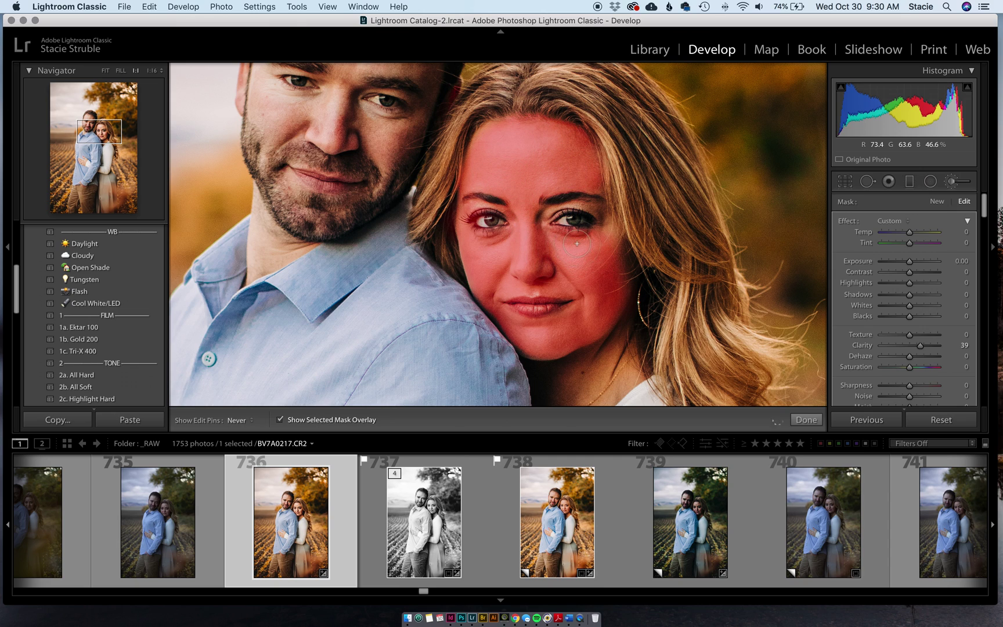
Erase the brush mask from the woman's eyes using a size 3.0 eraser with feather 100.
key("h")
scroll(928, 302, "down", 3)
left_click(931, 377)
scroll(473, 214, "down", 3)
key("h")
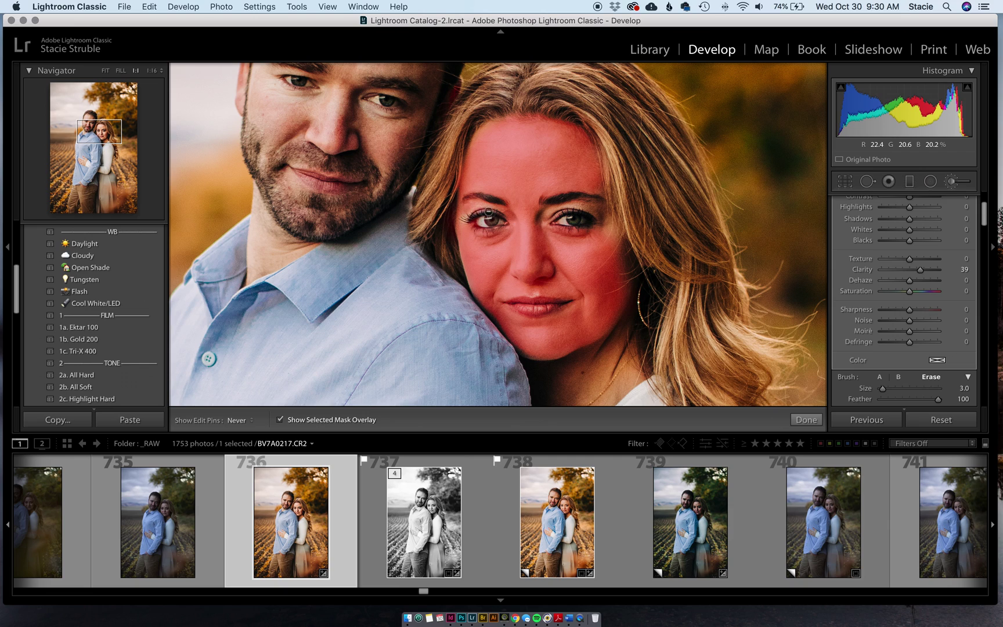
key("h")
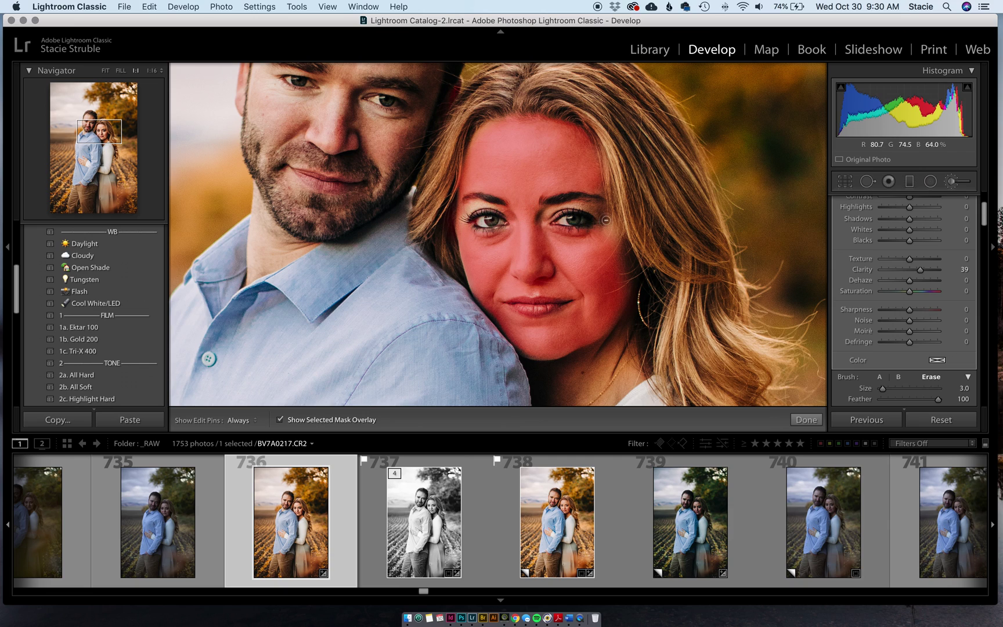
key("h")
key("h")
Extend the mask over the man's face using brush A at size 10.0 with feather 100.
left_click(879, 376)
left_click_drag(392, 129, 464, 250)
key("h")
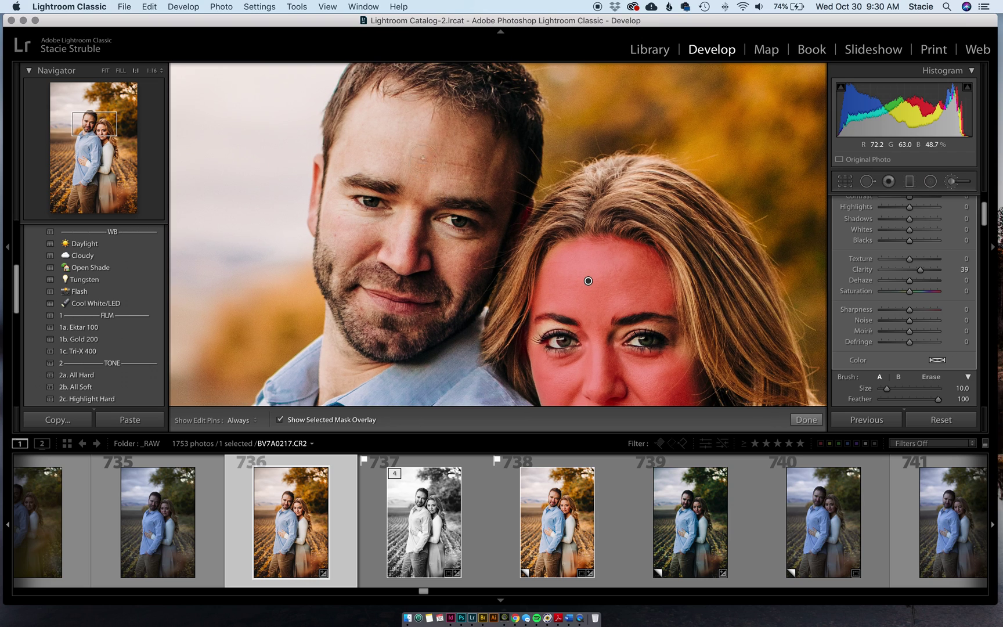
mouse_move(418, 147)
left_mouse_down()
mouse_move(434, 162)
mouse_move(445, 149)
mouse_move(476, 156)
left_mouse_up()
mouse_move(411, 201)
left_mouse_down()
mouse_move(409, 236)
mouse_move(360, 227)
mouse_move(375, 226)
mouse_move(348, 240)
mouse_move(334, 177)
mouse_move(364, 158)
mouse_move(398, 163)
mouse_move(373, 140)
mouse_move(380, 117)
mouse_move(364, 136)
mouse_move(359, 129)
mouse_move(419, 106)
mouse_move(474, 126)
mouse_move(489, 163)
mouse_move(491, 195)
mouse_move(412, 189)
mouse_move(418, 227)
mouse_move(476, 239)
mouse_move(451, 275)
left_mouse_up()
key("h")
key("h")
Erase the mask from the man's eyes with a size 4.0 eraser, and hide the mask overlay.
key("bracketleft")
key("bracketleft")
key("bracketleft")
left_click_drag(468, 223, 455, 223)
key("h")
key("o")
key("super+minus")
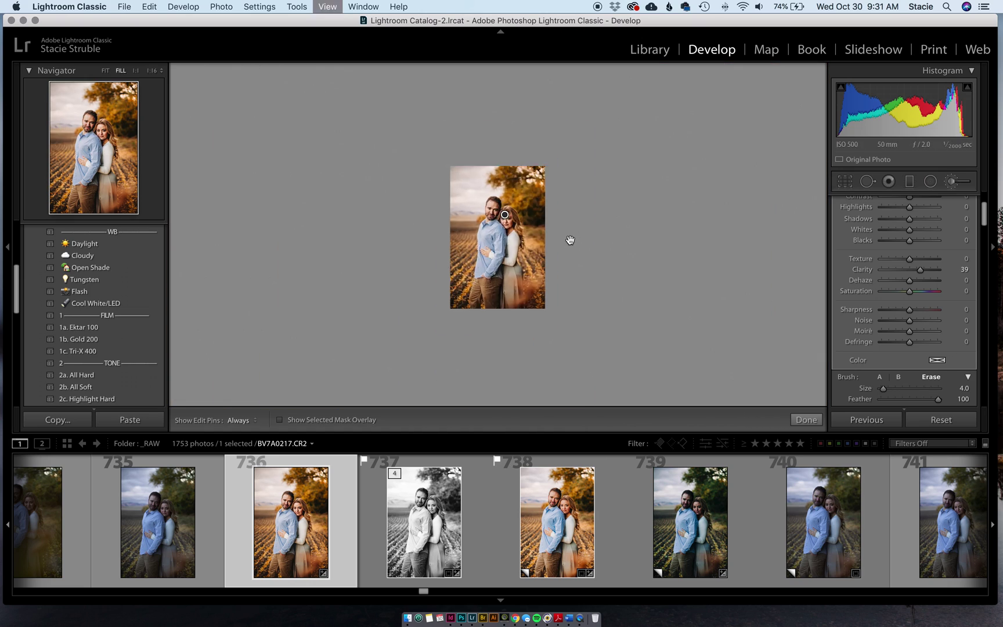
scroll(638, 290, "down", 3)
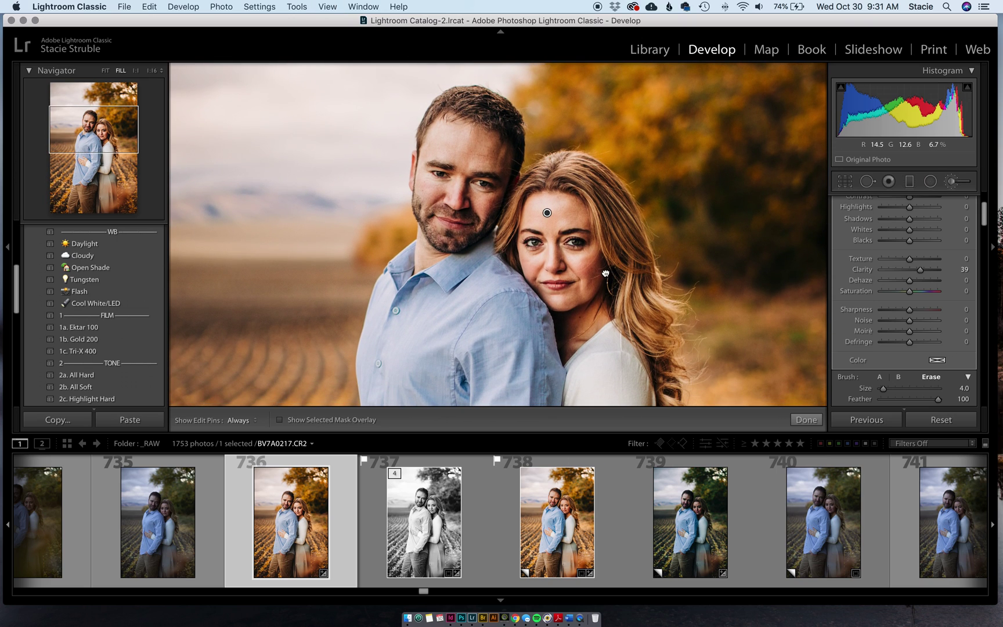
Reset the face brush's effect sliders, set its Clarity to -88, and finish the brush adjustment.
scroll(888, 244, "up", 3)
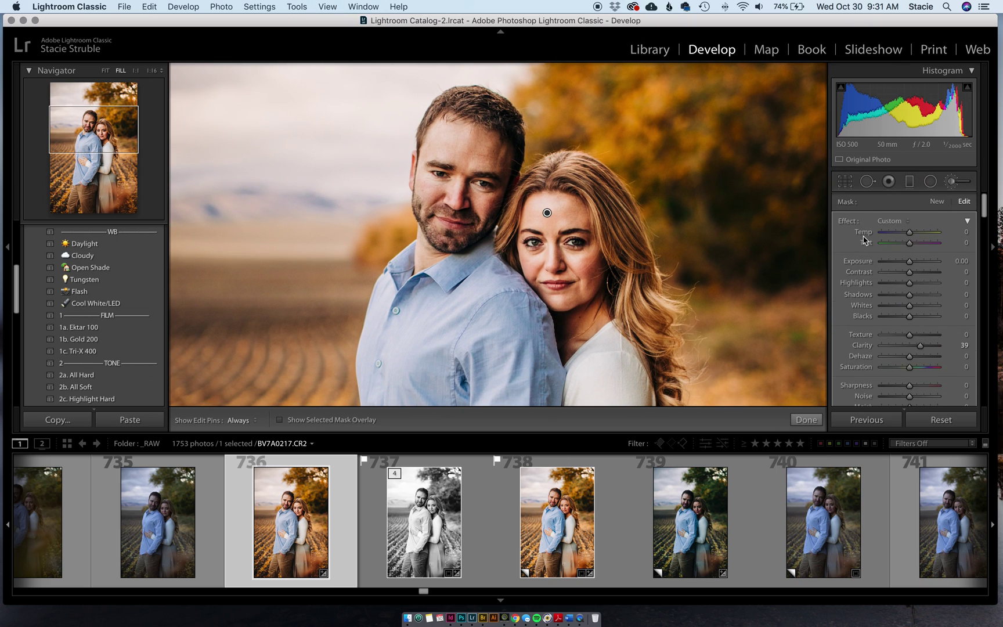
double_click(853, 222)
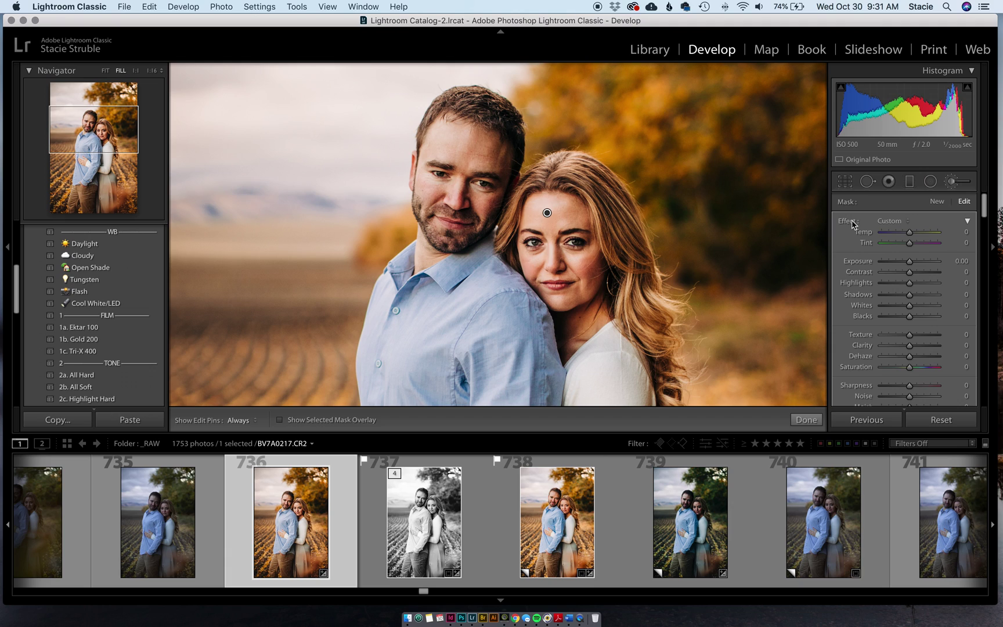
scroll(922, 313, "down", 2)
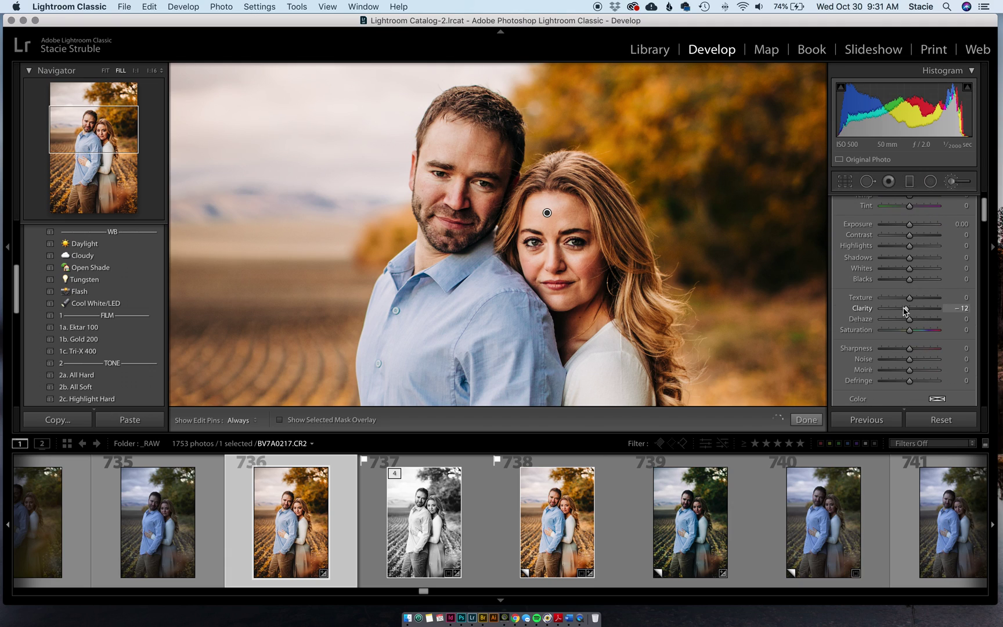
mouse_move(904, 311)
left_mouse_down()
mouse_move(854, 314)
mouse_move(943, 317)
mouse_move(899, 318)
mouse_move(910, 319)
left_mouse_up()
left_click_drag(908, 318, 892, 318)
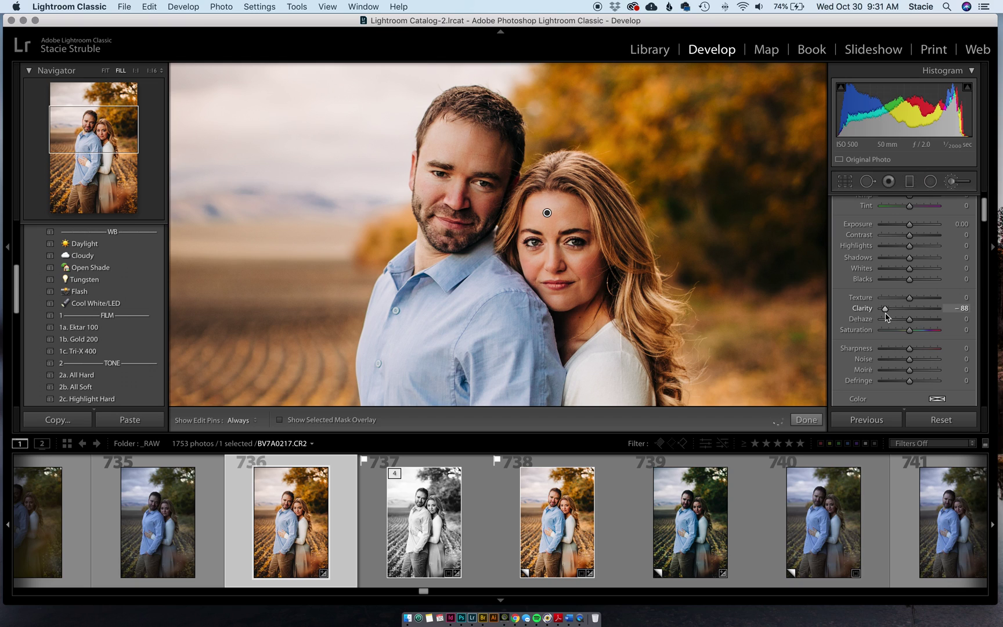
left_click(806, 419)
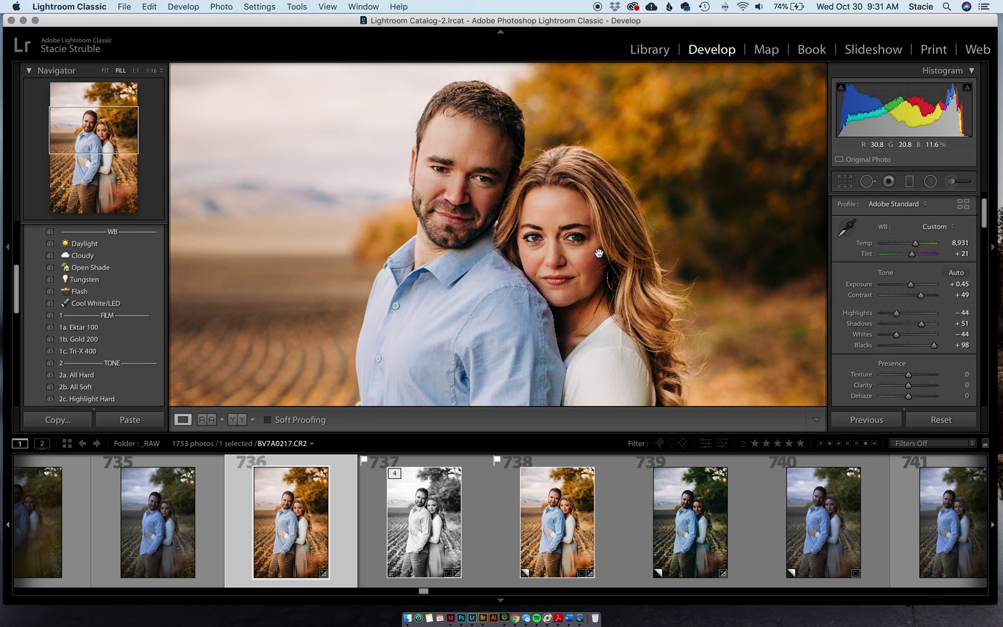
Compare the whole photo's unedited version with the current edit.
left_click(599, 253)
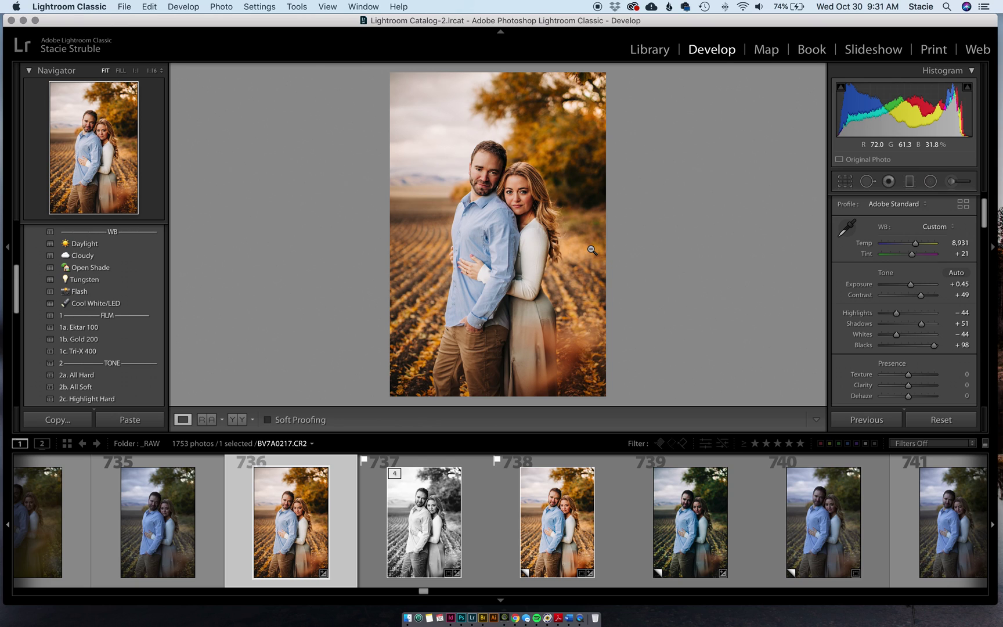
key("backslash")
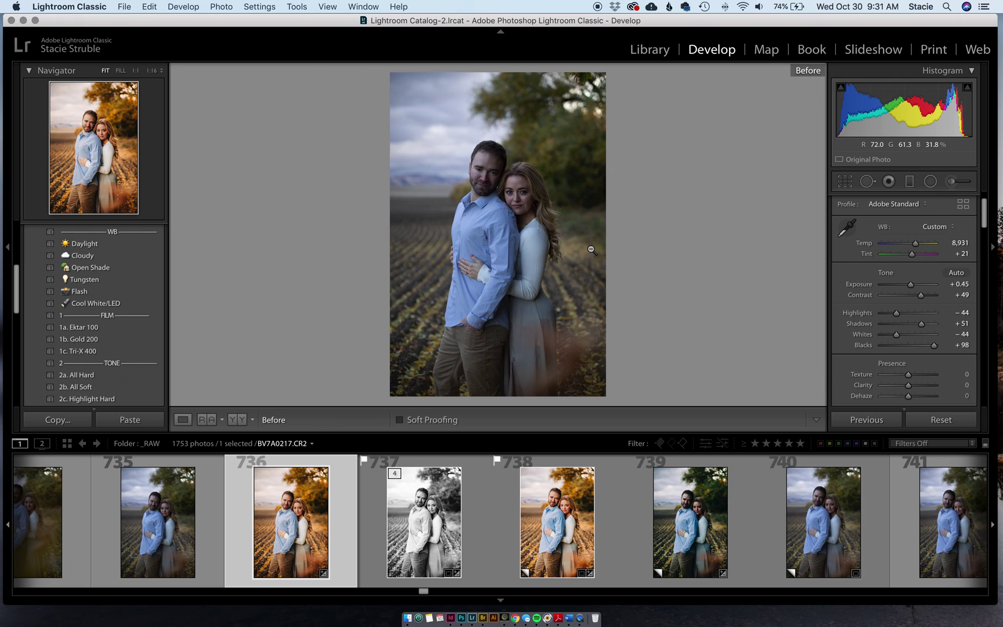
key("backslash")
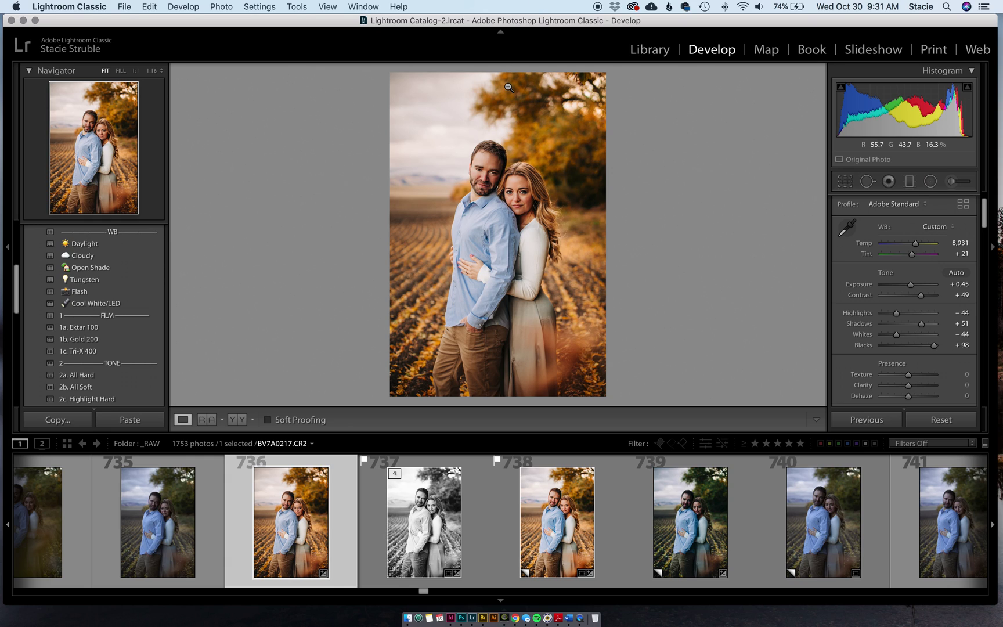
Try a slanted graduated filter over the sky side of the photo with Exposure 0.88, and delete it.
left_click(909, 181)
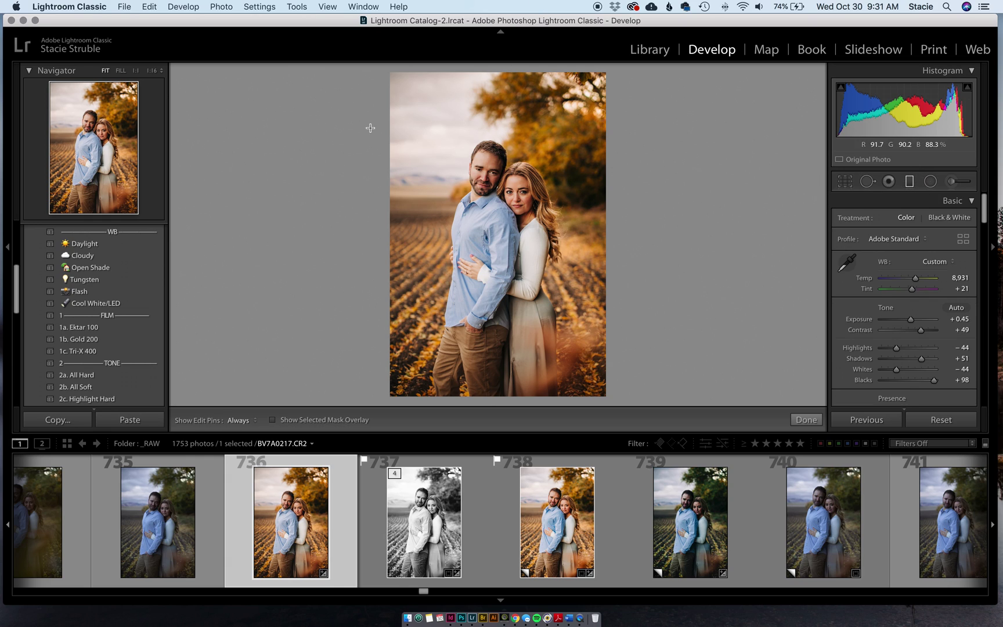
left_click_drag(372, 128, 546, 164)
mouse_move(909, 263)
left_mouse_down()
mouse_move(923, 270)
mouse_move(915, 264)
left_mouse_up()
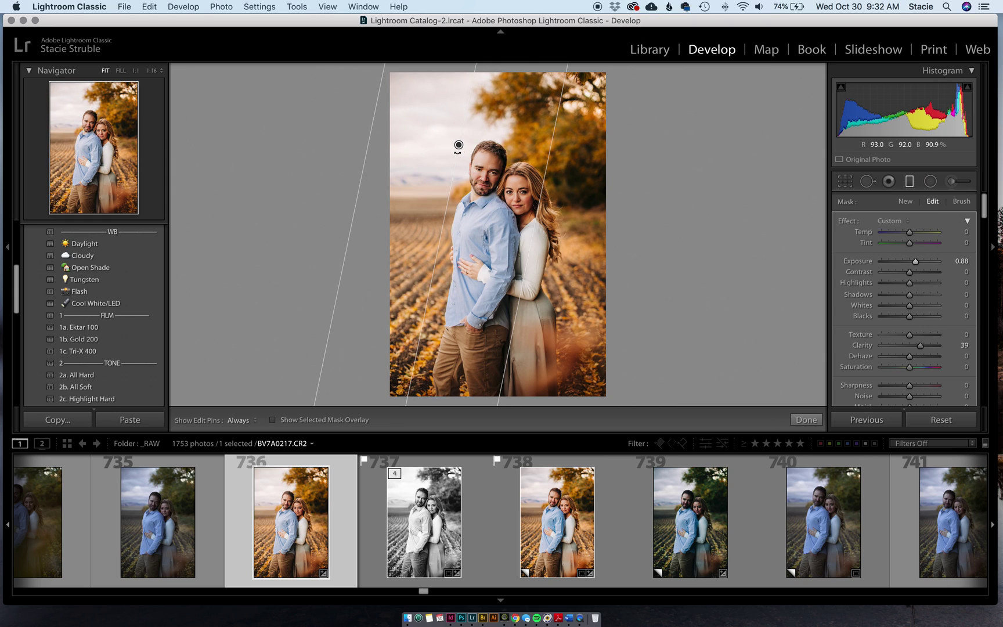
key("Delete")
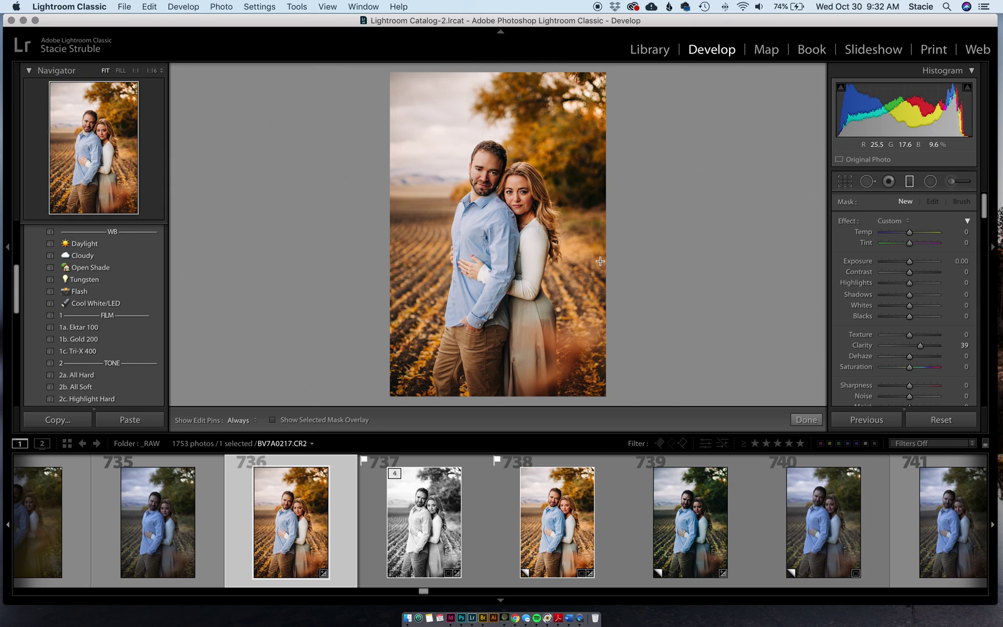
Examine the skin retouching on both faces and the couple's upper bodies at close range.
key("z")
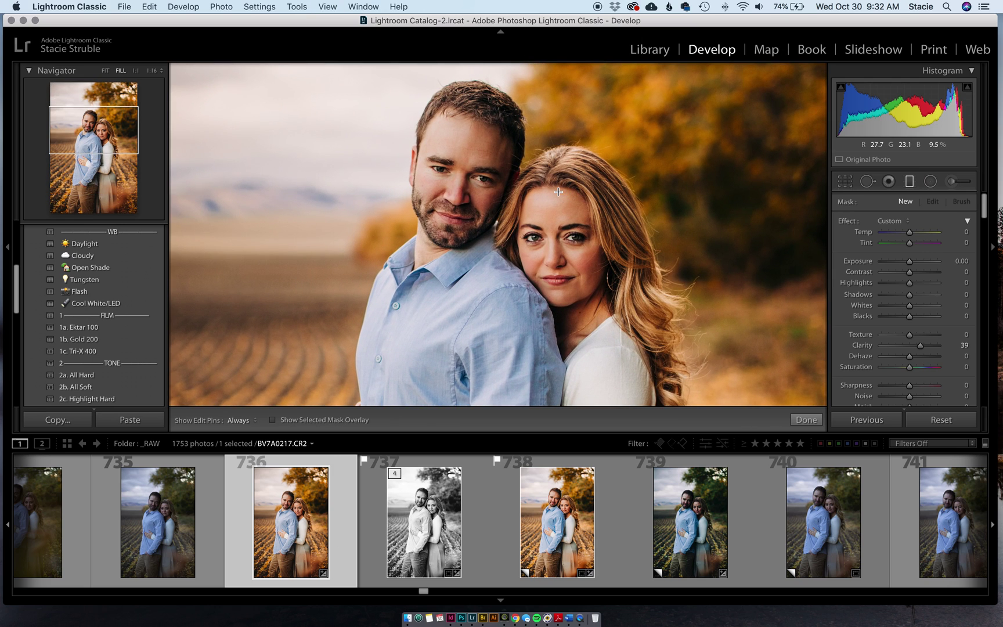
key("z")
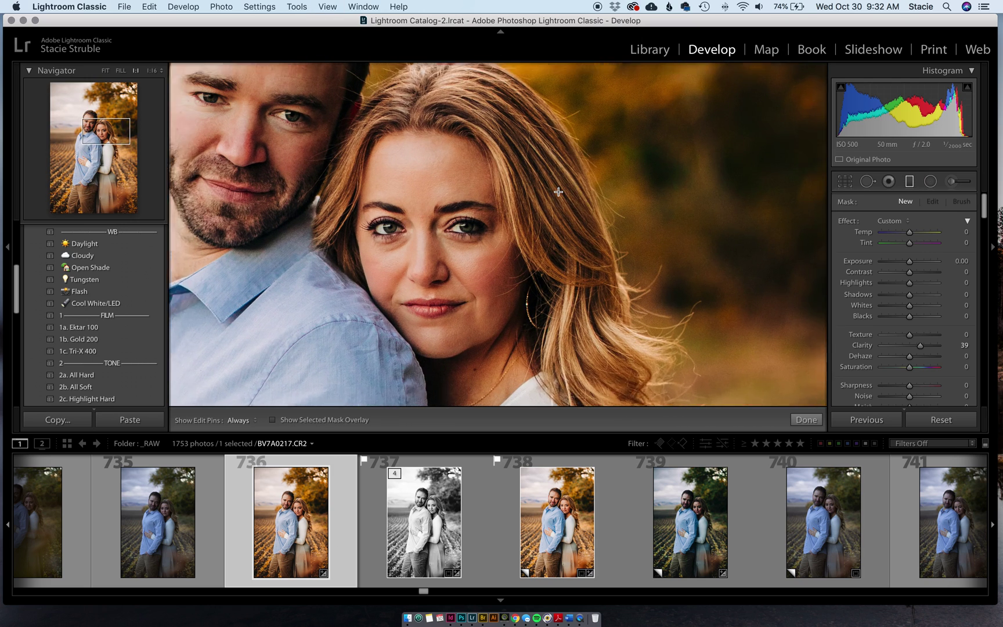
left_click_drag(306, 152, 426, 218)
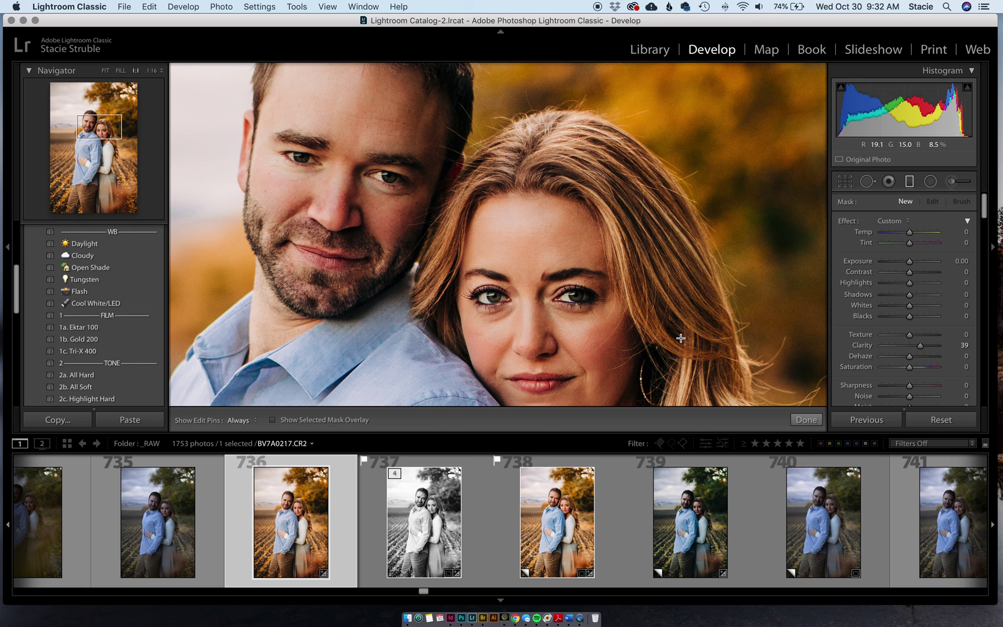
key("z")
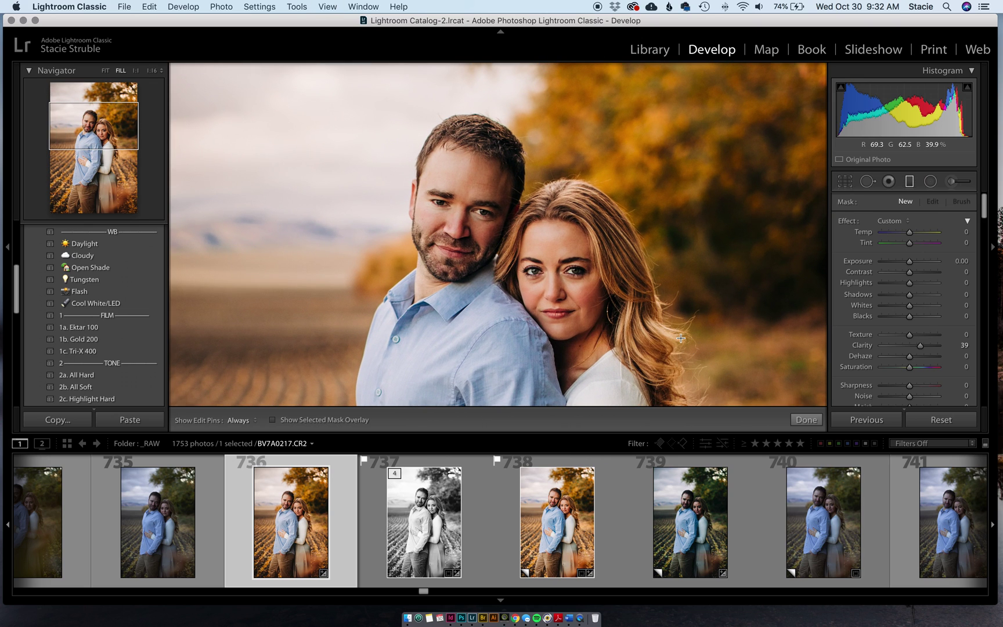
left_click_drag(608, 303, 556, 181)
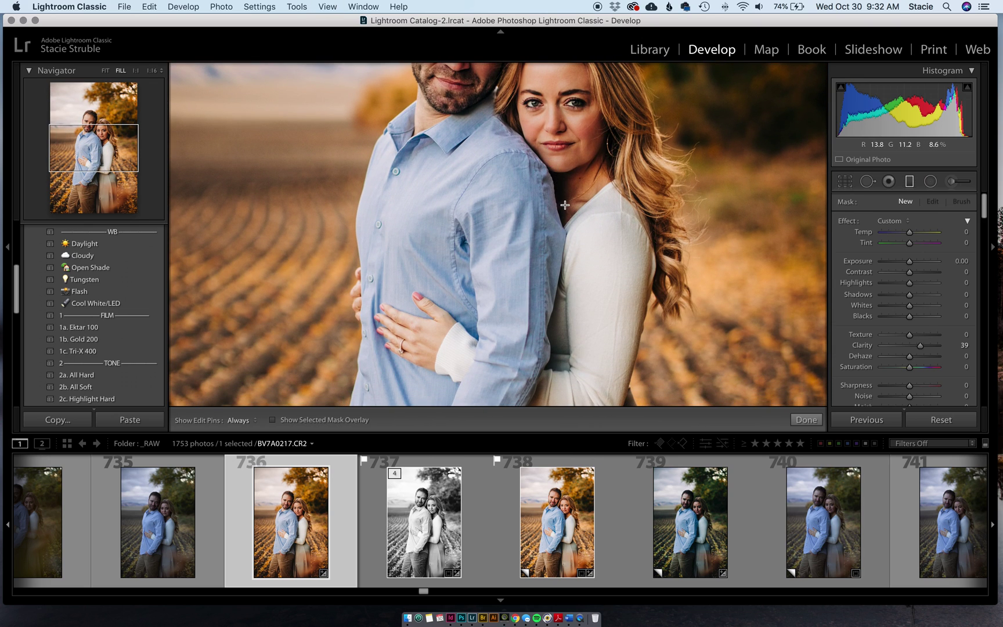
Compare the whole edited photo with the earlier edit BV7A0218.CR2 / Copy 3, and return to BV7A0217.CR2.
key("super+minus")
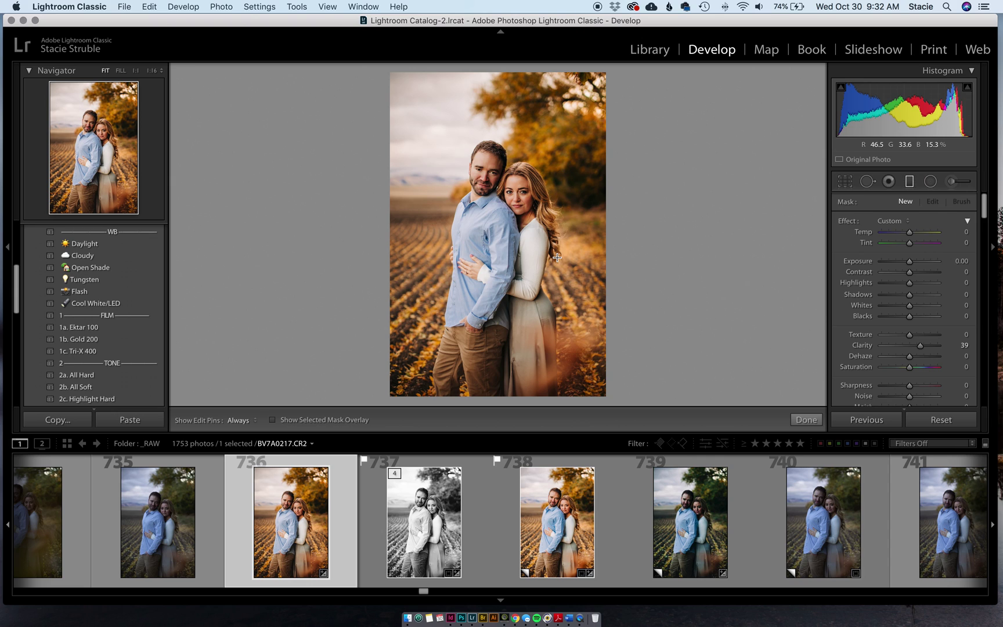
left_click(580, 485)
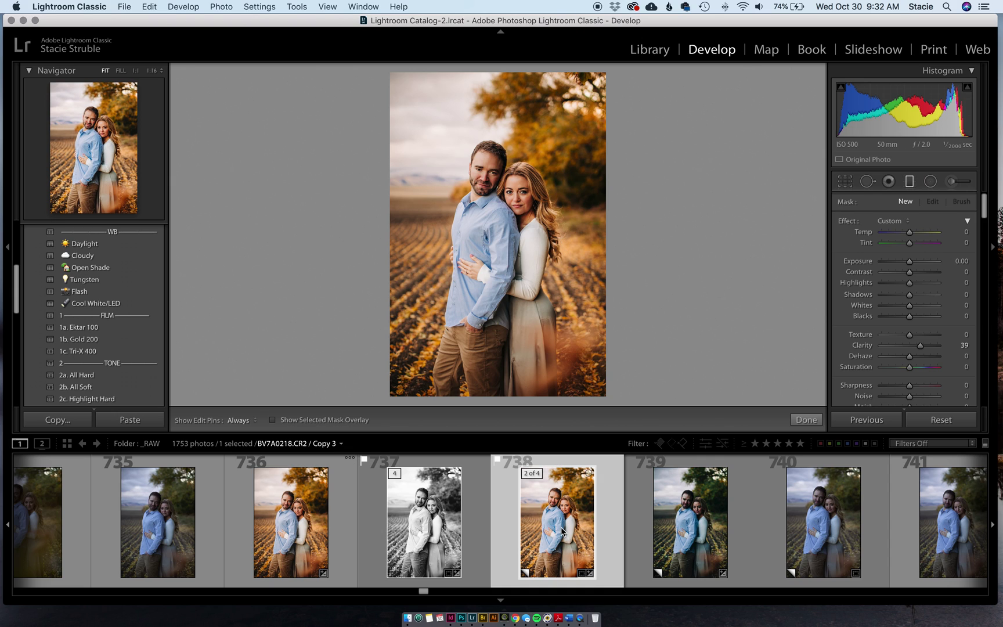
left_click(273, 525)
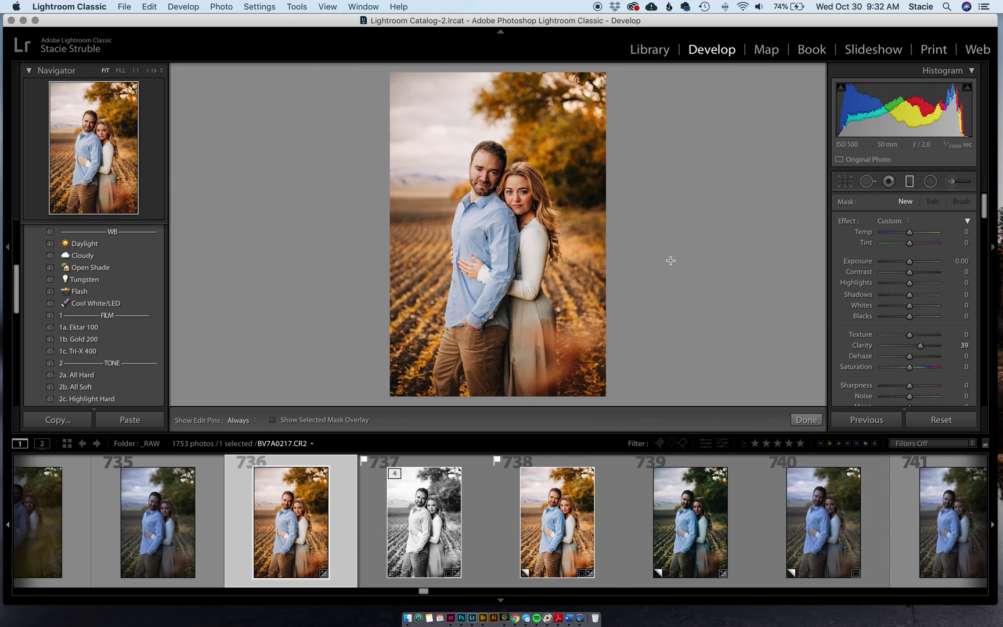